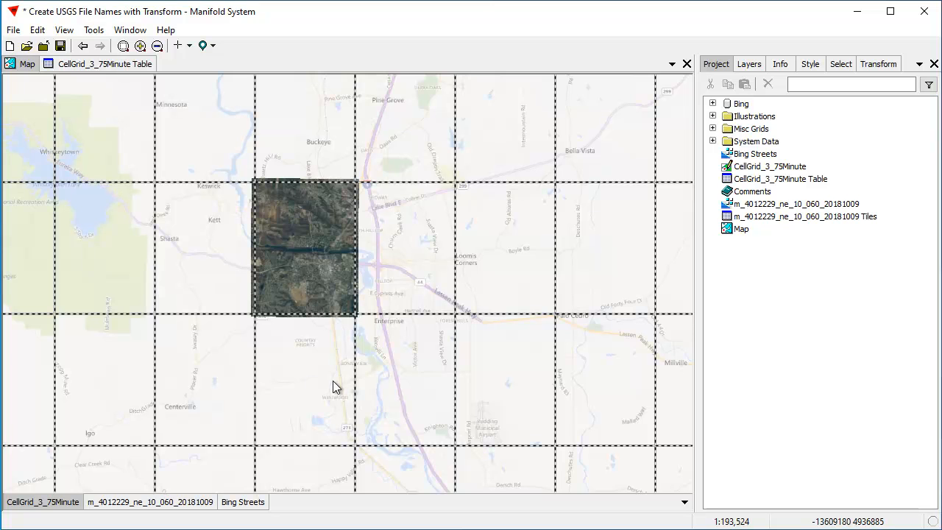
Examine the Comments notes on the target image file name and the formula for converting map codes such as 40122-E4.
{"action": "left_click", "coordinate": [97, 64]}
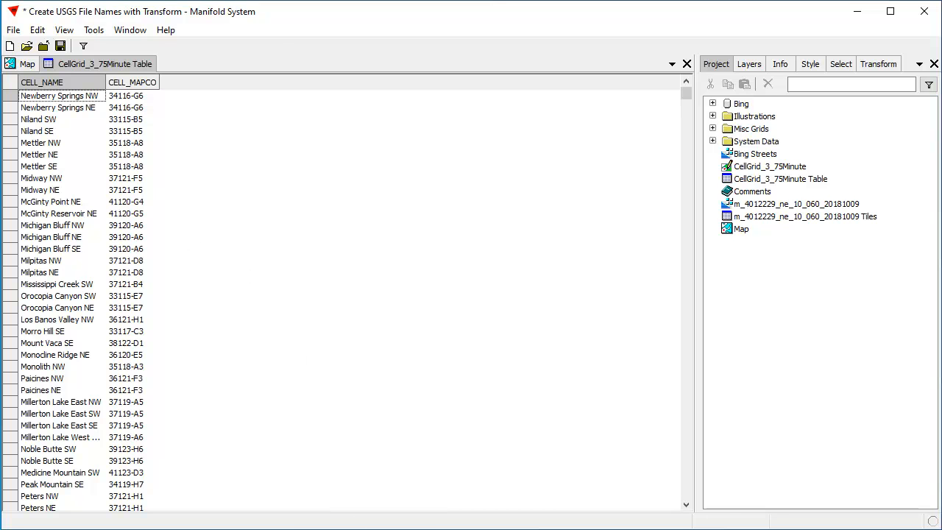
{"action": "left_click_drag", "start_coordinate": [412, 529], "coordinate": [474, 270]}
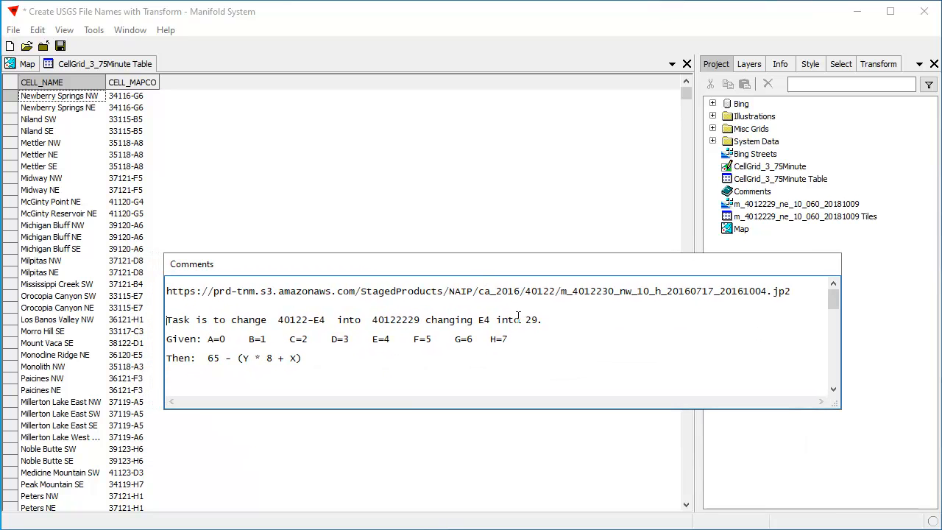
{"action": "left_click_drag", "start_coordinate": [559, 292], "coordinate": [787, 291]}
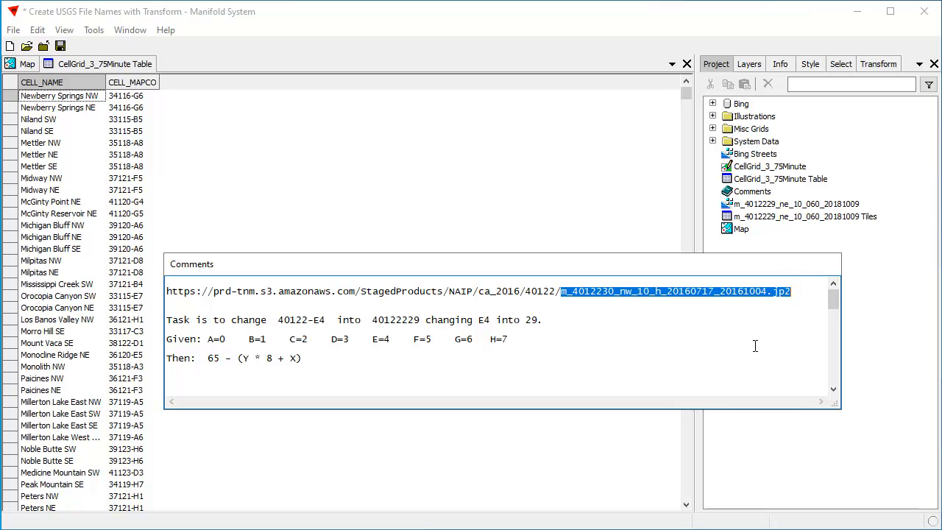
{"action": "left_click", "coordinate": [718, 334]}
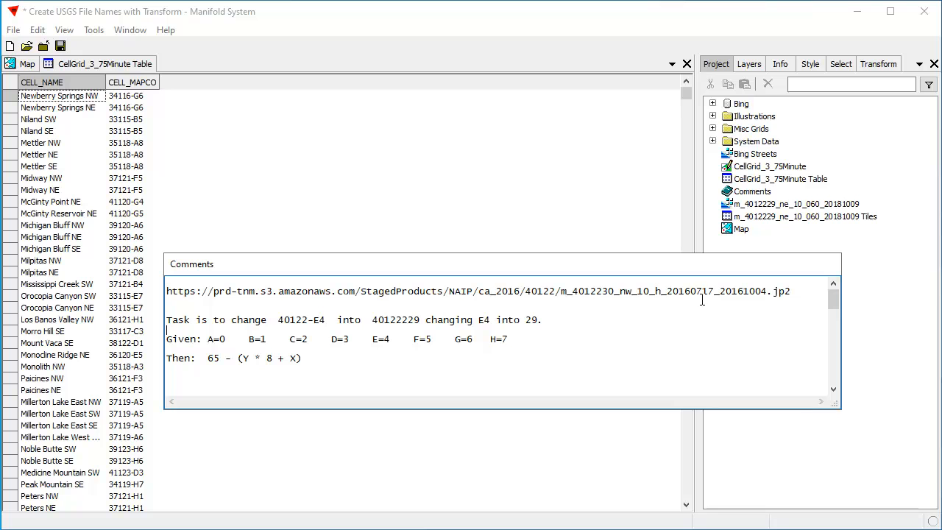
{"action": "left_click_drag", "start_coordinate": [632, 291], "coordinate": [561, 291]}
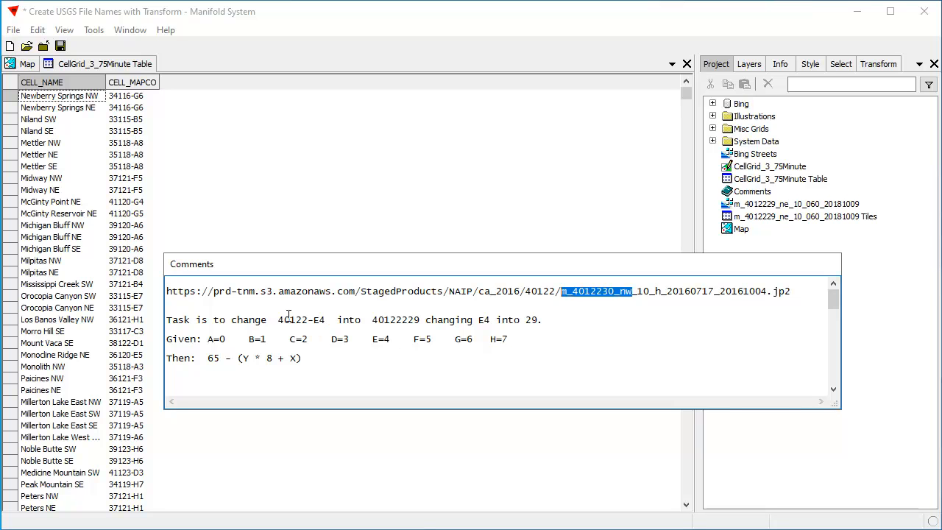
{"action": "mouse_move", "coordinate": [280, 315]}
{"action": "left_mouse_down"}
{"action": "mouse_move", "coordinate": [326, 320]}
{"action": "mouse_move", "coordinate": [280, 317]}
{"action": "left_mouse_up"}
{"action": "left_click_drag", "start_coordinate": [423, 319], "coordinate": [315, 319]}
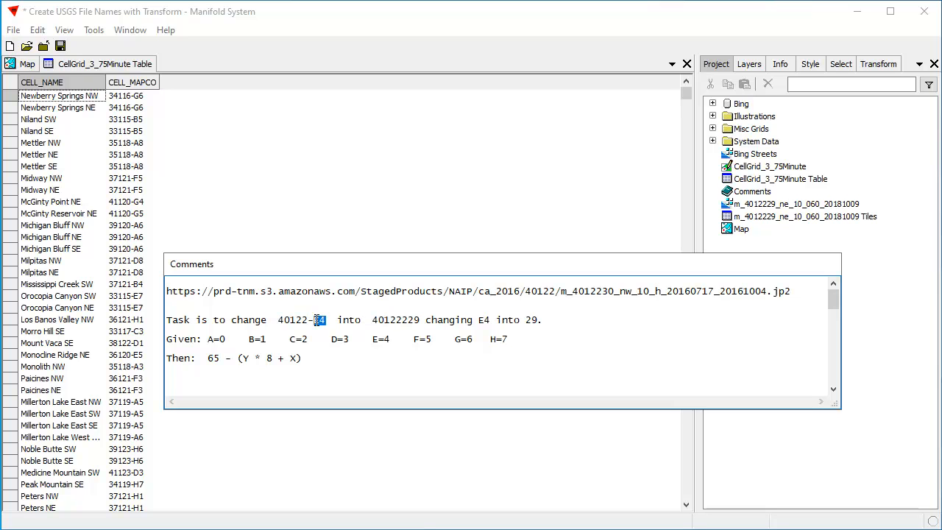
{"action": "left_click_drag", "start_coordinate": [539, 320], "coordinate": [529, 318]}
{"action": "left_click_drag", "start_coordinate": [208, 358], "coordinate": [299, 358]}
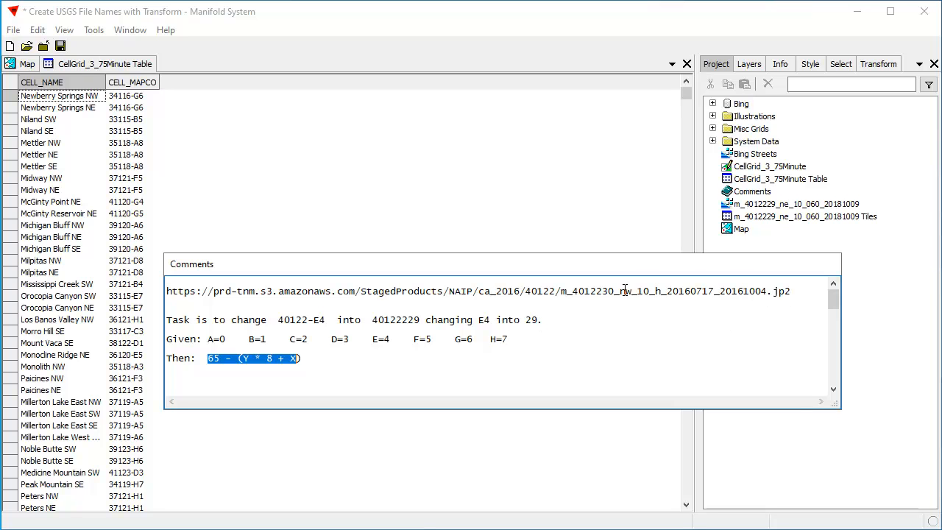
{"action": "left_click_drag", "start_coordinate": [633, 291], "coordinate": [561, 294]}
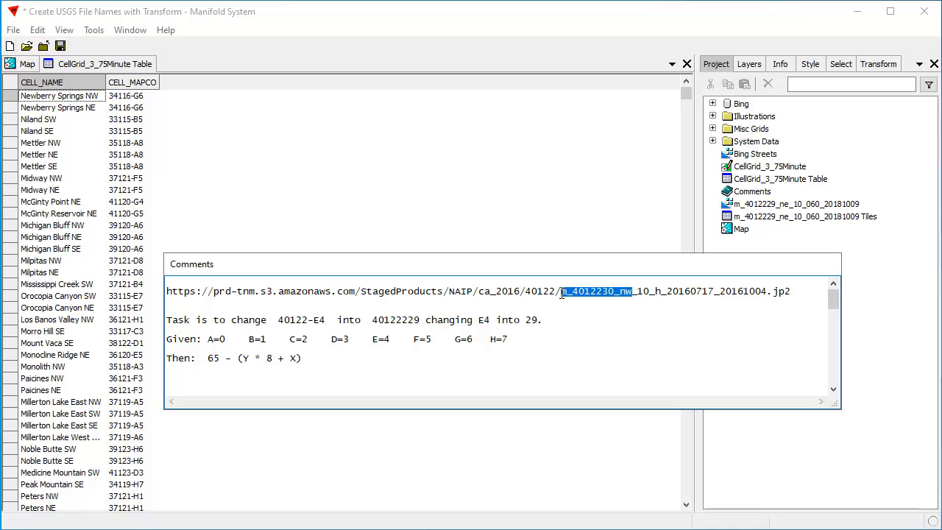
{"action": "left_click_drag", "start_coordinate": [564, 260], "coordinate": [479, 529]}
Set up a Reduce transform on the CELL_NAME field of the CellGrid_3_75Minute table, keeping 2 characters from the end.
{"action": "left_click", "coordinate": [121, 64]}
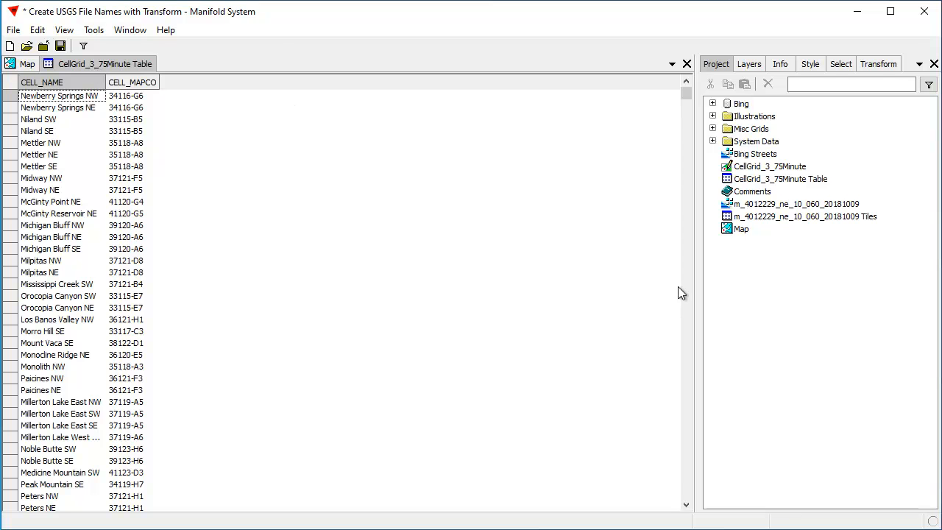
{"action": "left_click", "coordinate": [876, 64]}
{"action": "left_click", "coordinate": [728, 127]}
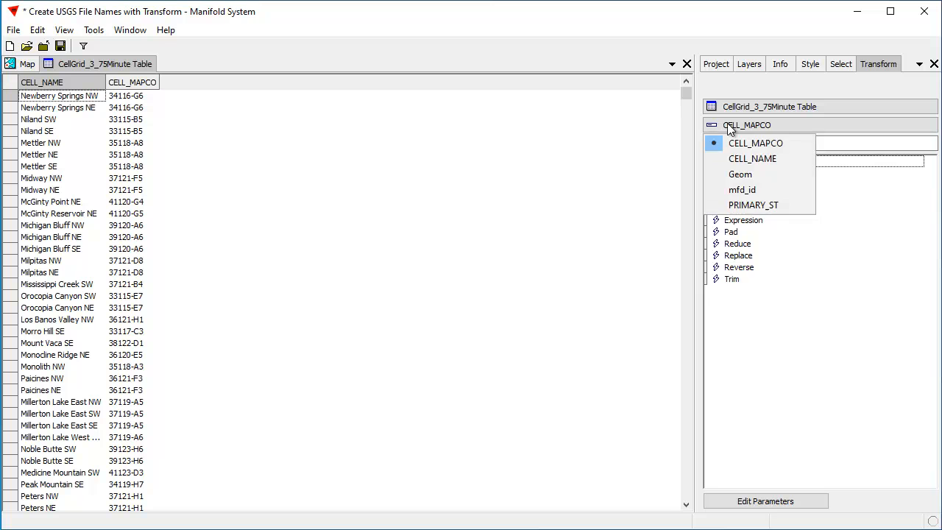
{"action": "left_click", "coordinate": [740, 159]}
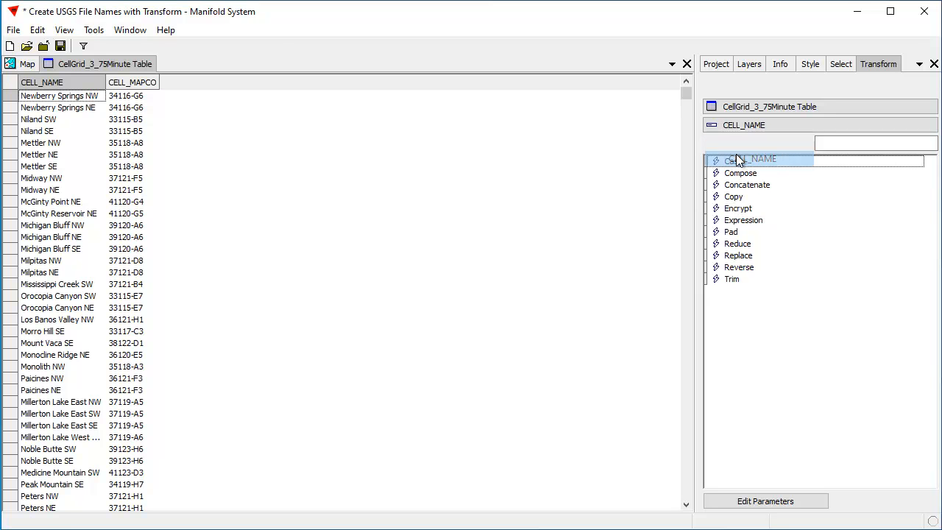
{"action": "left_click", "coordinate": [741, 244]}
{"action": "double_click", "coordinate": [743, 246]}
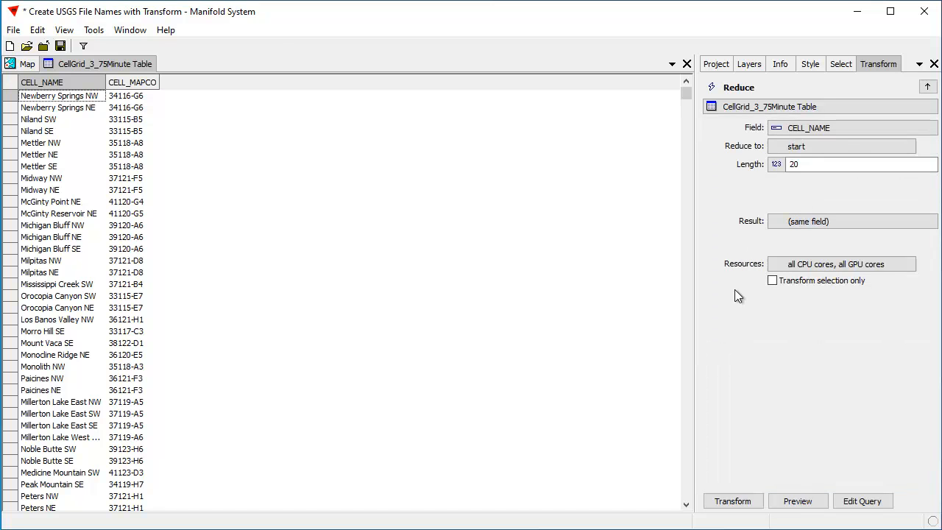
{"action": "left_click", "coordinate": [773, 144]}
{"action": "left_click", "coordinate": [800, 196]}
{"action": "left_click", "coordinate": [774, 170]}
{"action": "type", "text": "2"}
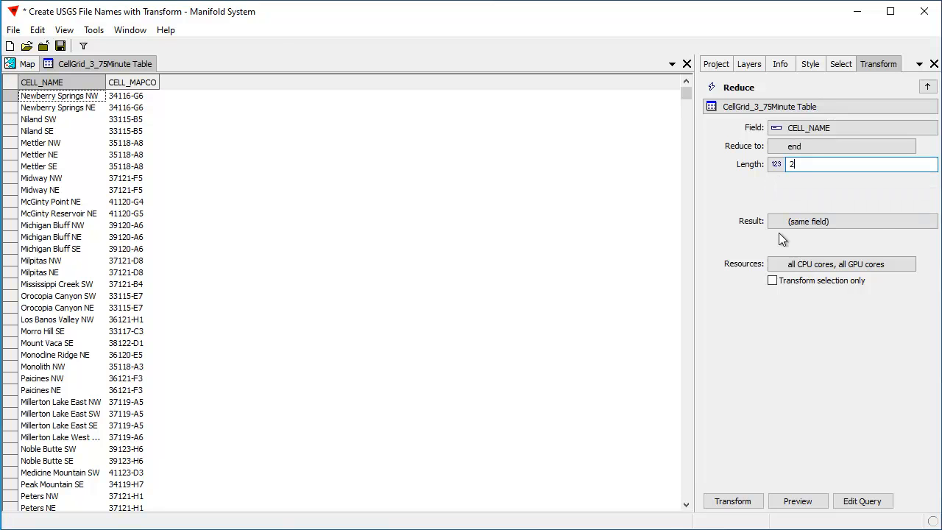
Send the Reduce result to a new field named Quadrant, preview it and run the transform.
{"action": "left_click", "coordinate": [777, 222]}
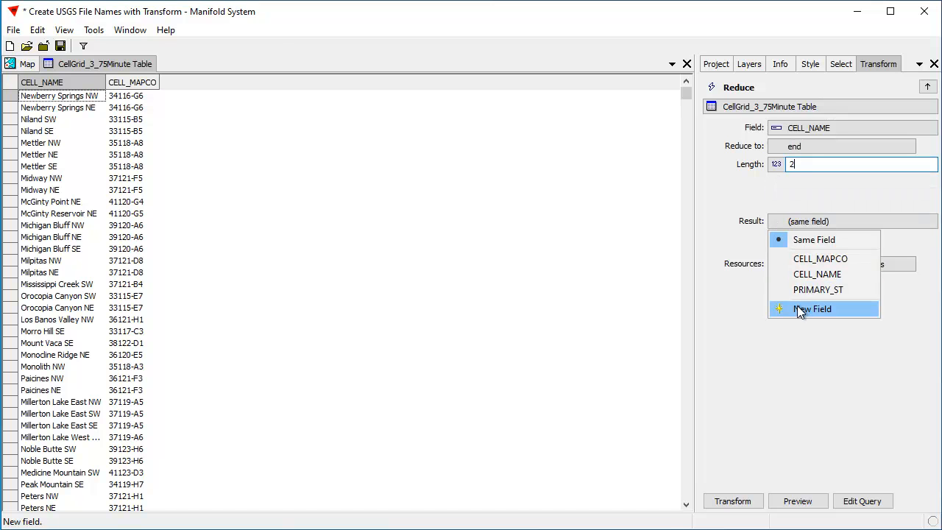
{"action": "left_click", "coordinate": [797, 307]}
{"action": "left_click", "coordinate": [806, 221]}
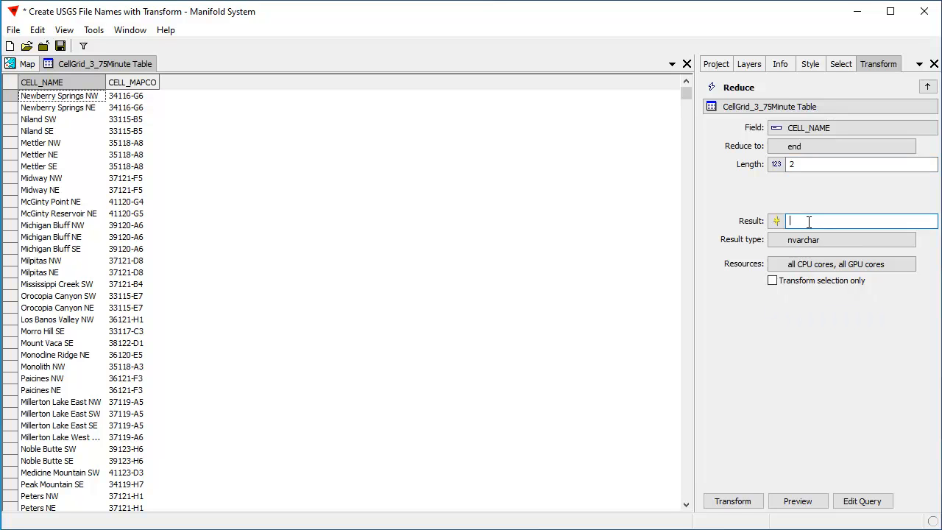
{"action": "type", "text": "Quya"}
{"action": "type", "text": "rant"}
{"action": "left_click", "coordinate": [805, 501]}
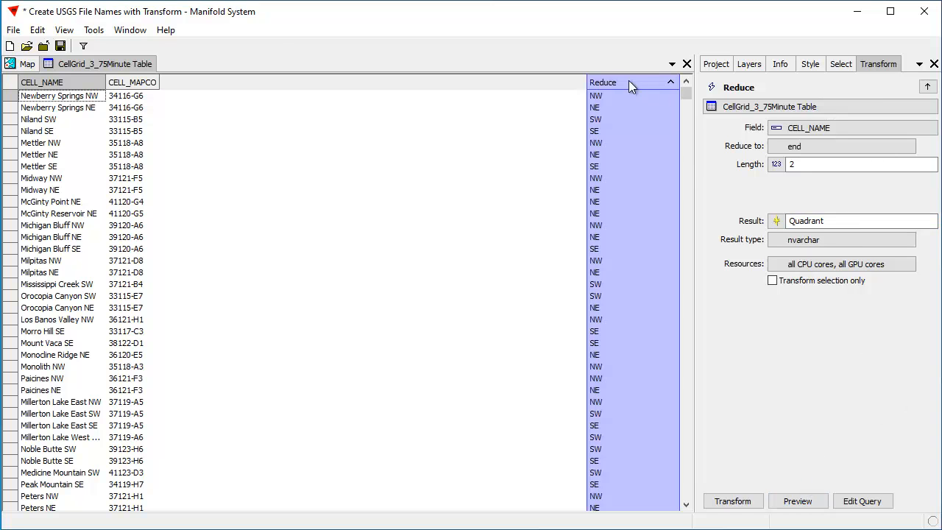
{"action": "left_click_drag", "start_coordinate": [188, 82], "coordinate": [193, 87]}
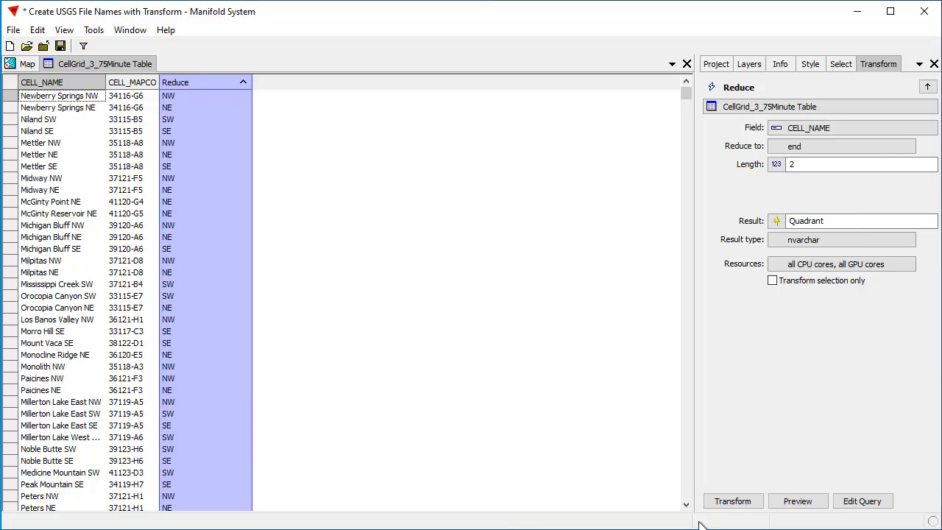
{"action": "left_click", "coordinate": [732, 501]}
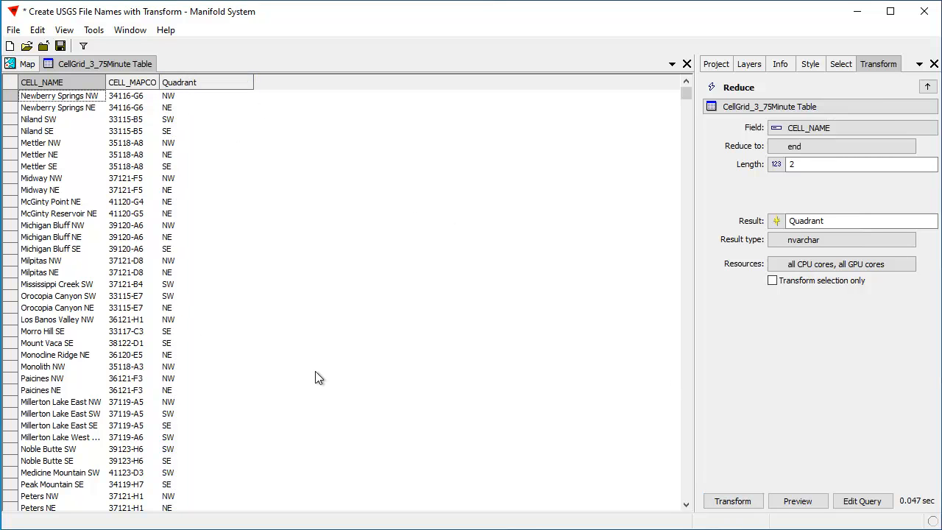
Convert the Quadrant field's values to lower case in the same field with the Case transform, previewing it first.
{"action": "left_click", "coordinate": [927, 87]}
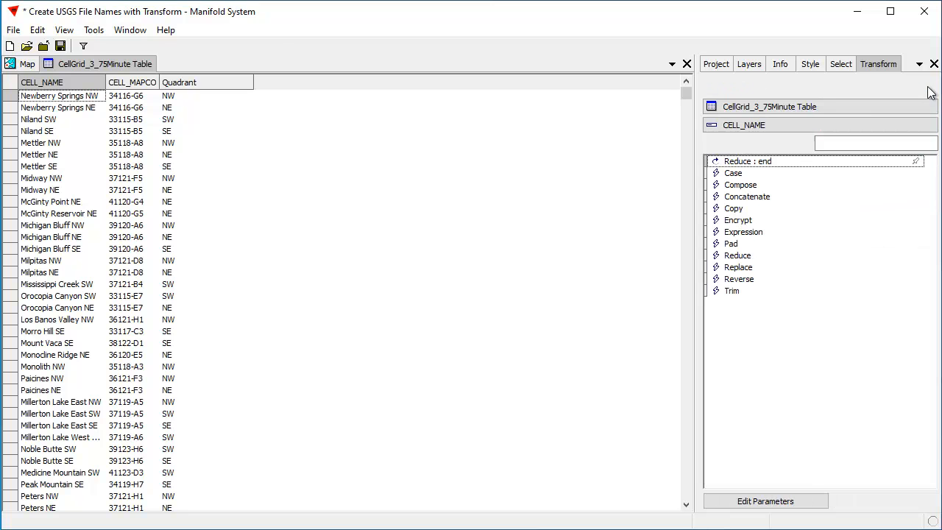
{"action": "left_click", "coordinate": [737, 126]}
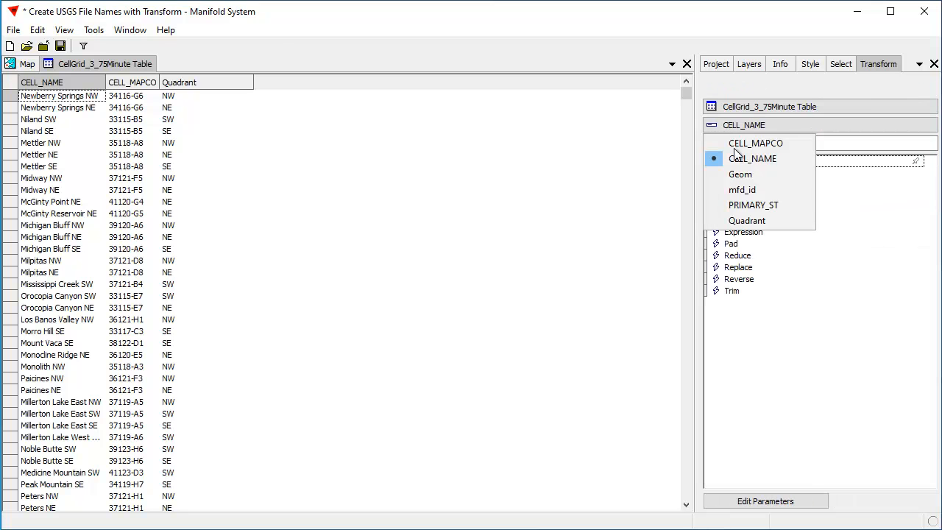
{"action": "left_click", "coordinate": [747, 221]}
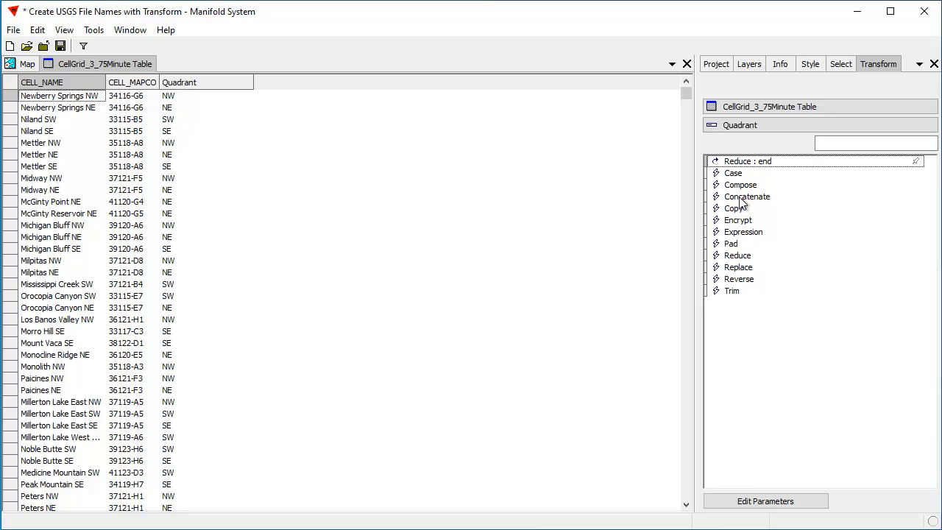
{"action": "double_click", "coordinate": [733, 176]}
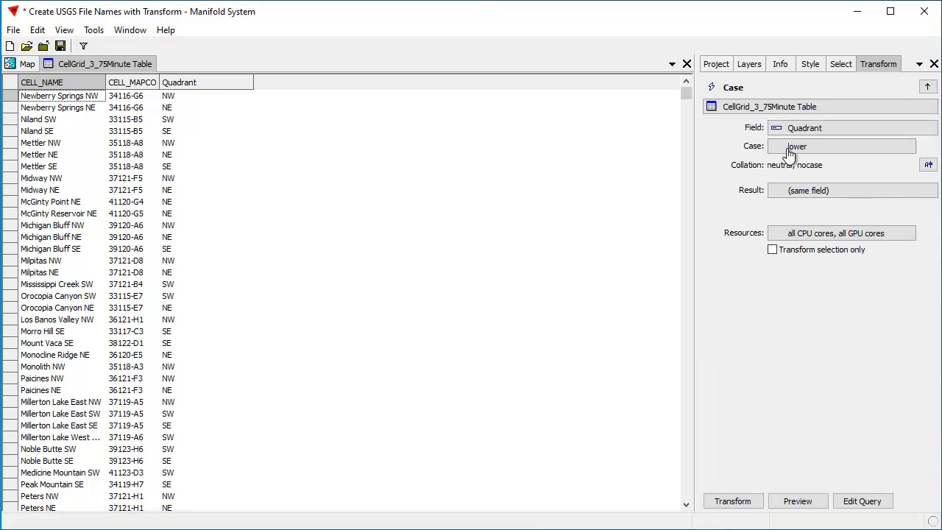
{"action": "left_click", "coordinate": [814, 507]}
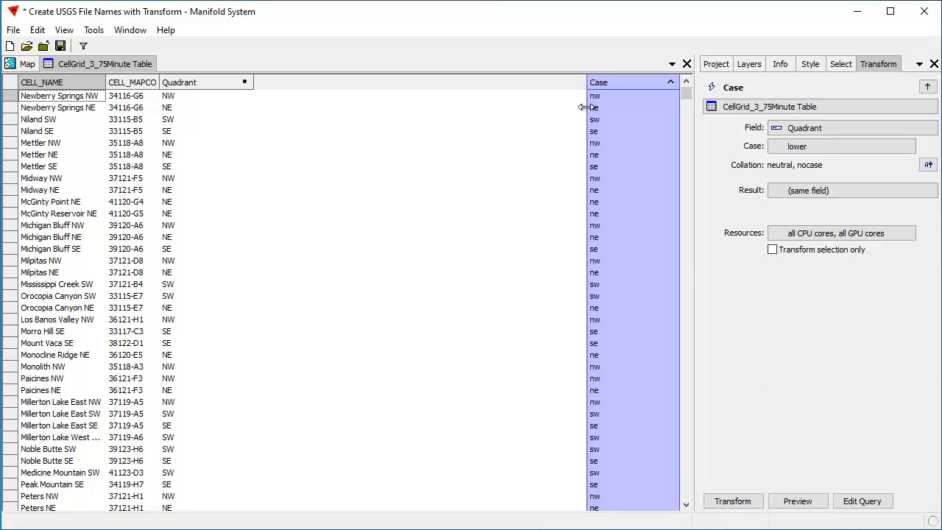
{"action": "left_click", "coordinate": [740, 505]}
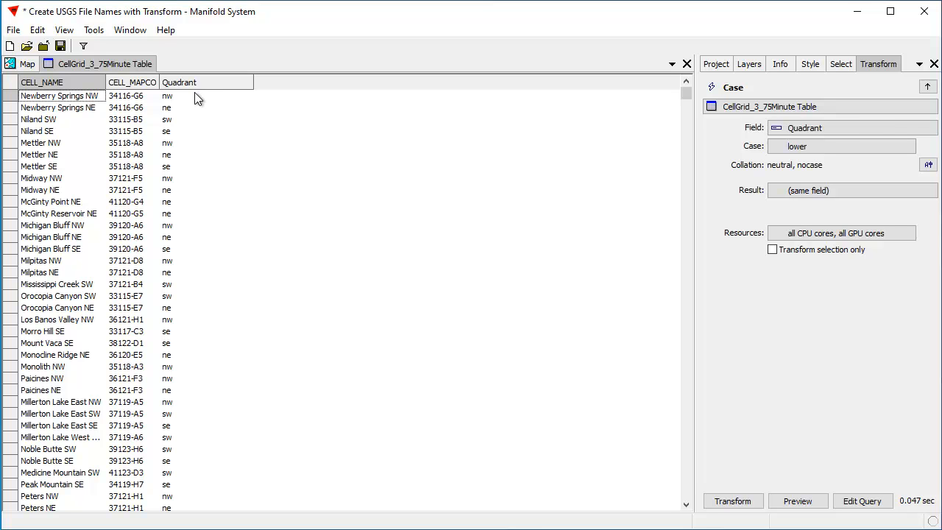
Set up a Reduce transform on the CELL_MAPCO field, keeping 5 characters from the start.
{"action": "left_click", "coordinate": [928, 87]}
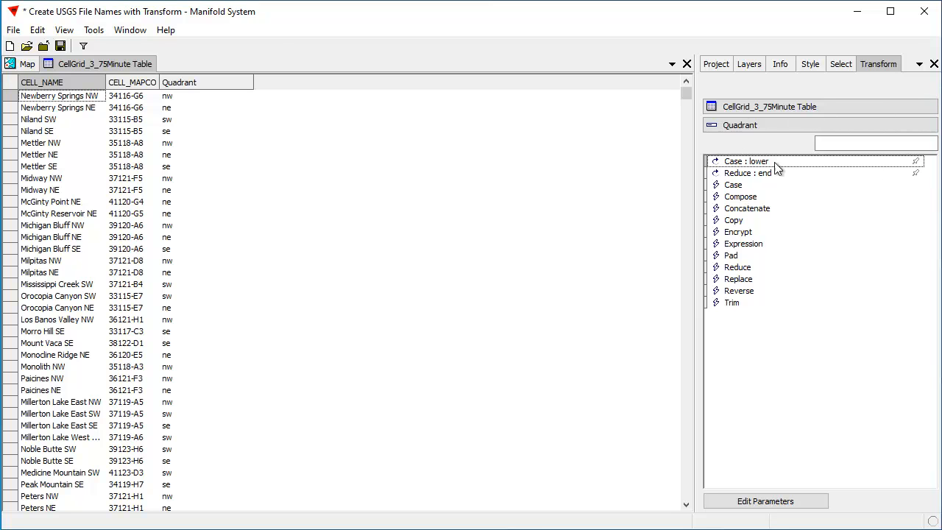
{"action": "left_click", "coordinate": [731, 125]}
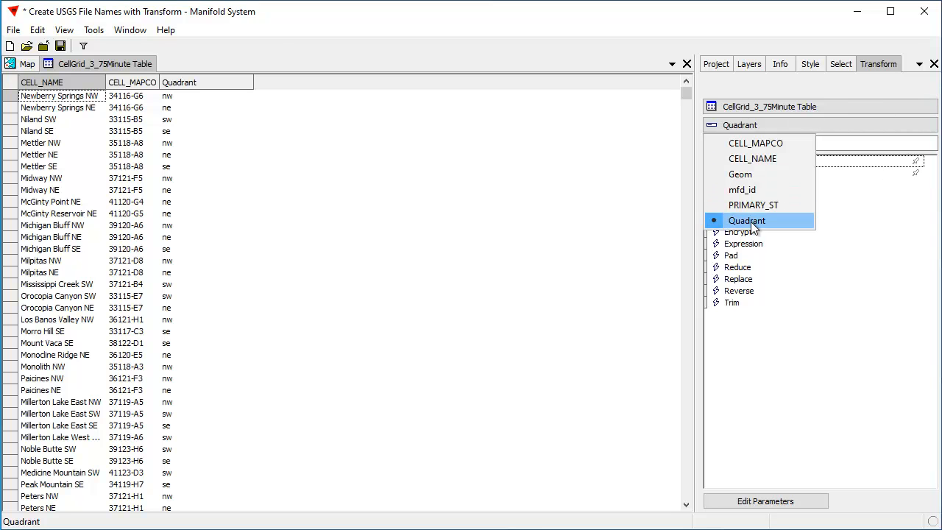
{"action": "left_click", "coordinate": [772, 144]}
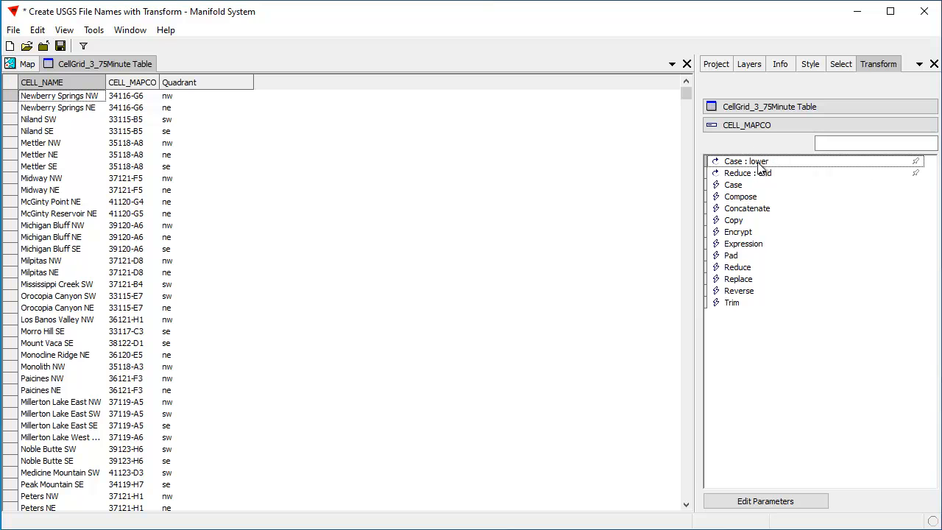
{"action": "double_click", "coordinate": [745, 269]}
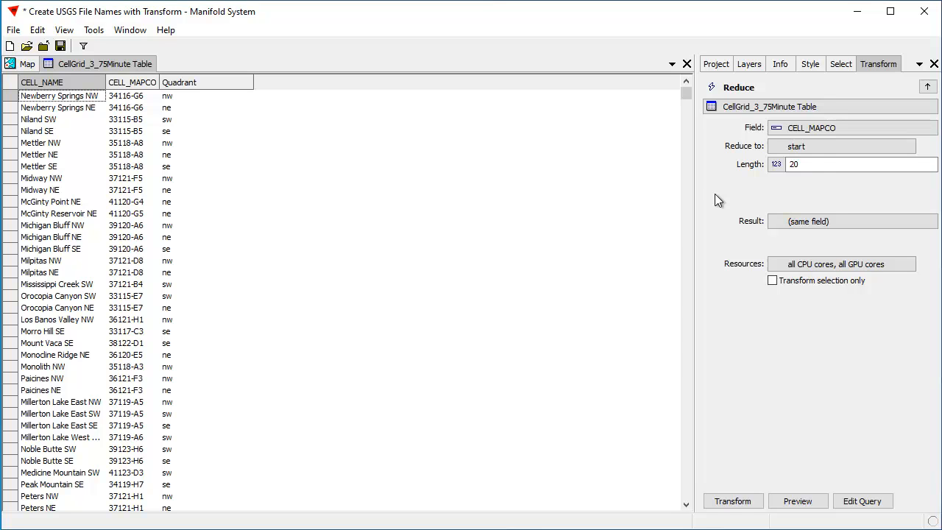
{"action": "double_click", "coordinate": [787, 164]}
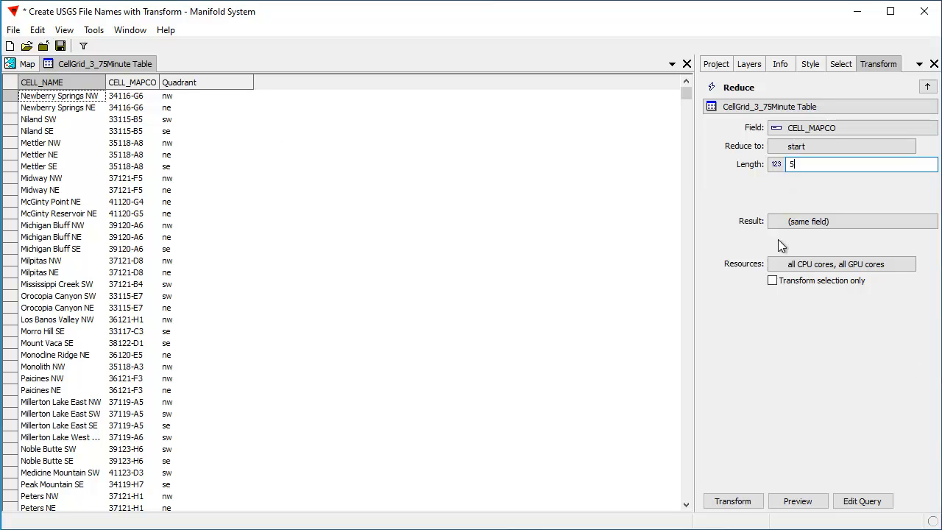
Preview and run the Reduce transform into a new field named Cell, and narrow the Quadrant column.
{"action": "left_click", "coordinate": [771, 221]}
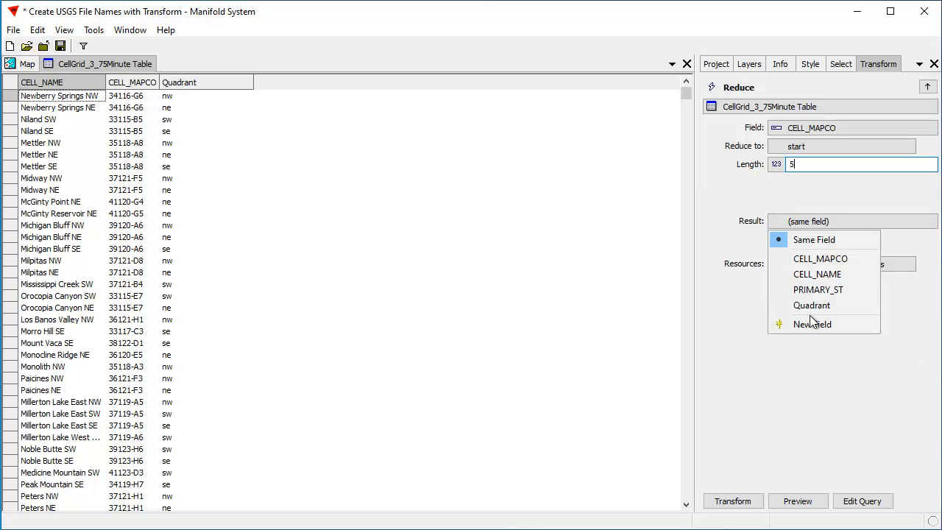
{"action": "left_click", "coordinate": [812, 328]}
{"action": "left_click", "coordinate": [799, 218]}
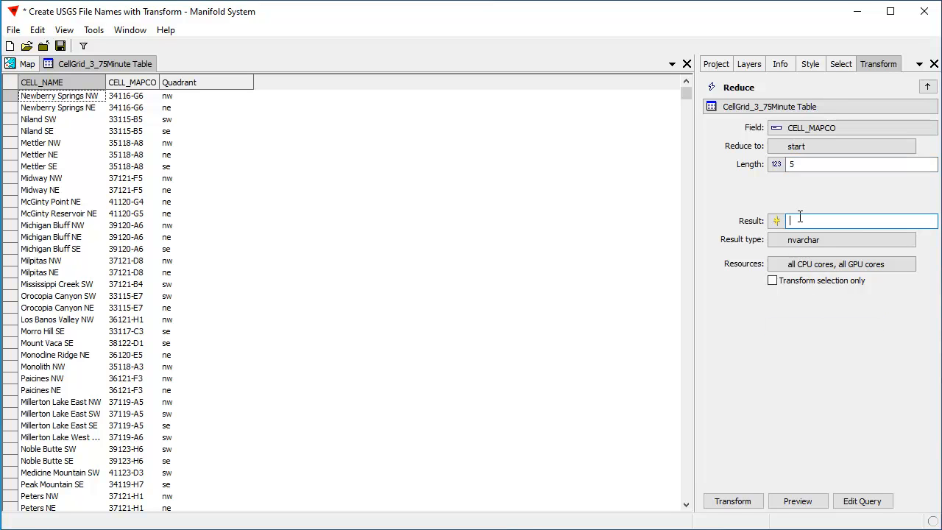
{"action": "type", "text": "Cell"}
{"action": "left_click", "coordinate": [799, 500]}
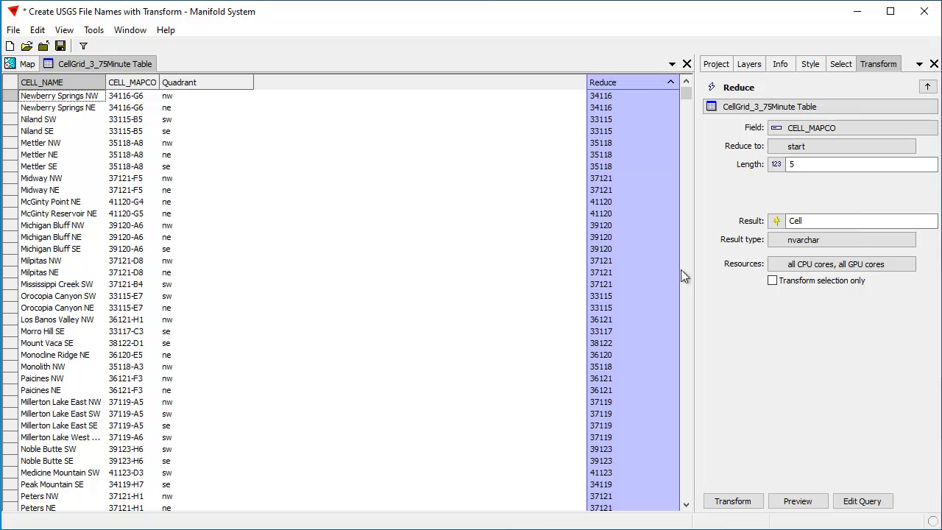
{"action": "left_click_drag", "start_coordinate": [149, 81], "coordinate": [198, 83]}
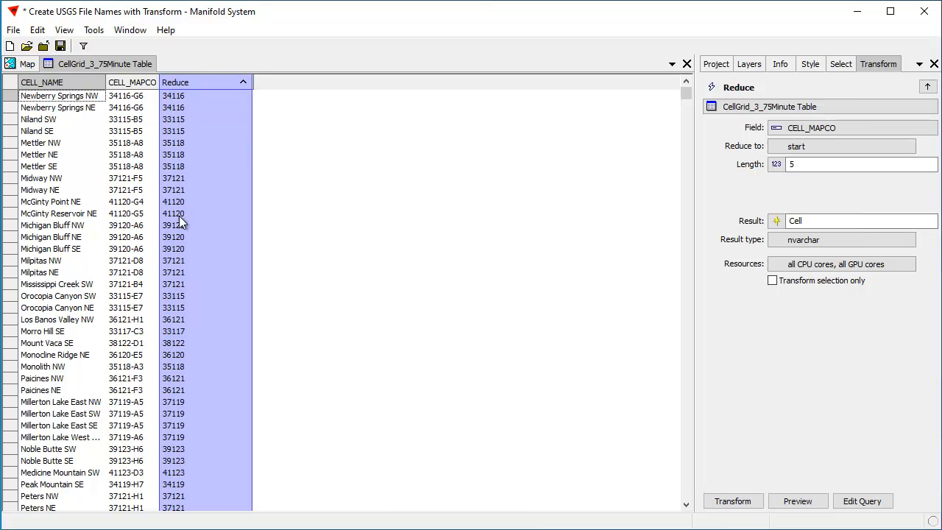
{"action": "left_click", "coordinate": [738, 503]}
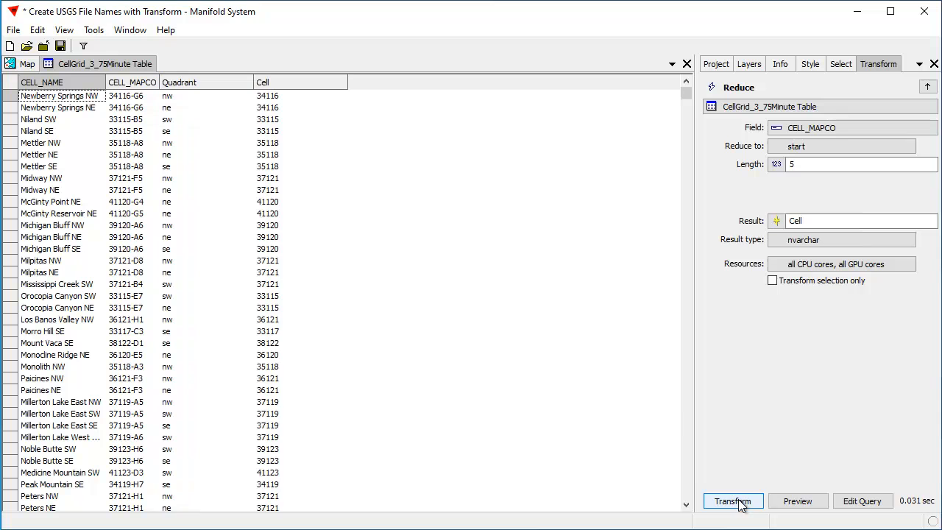
{"action": "left_click_drag", "start_coordinate": [253, 83], "coordinate": [200, 78]}
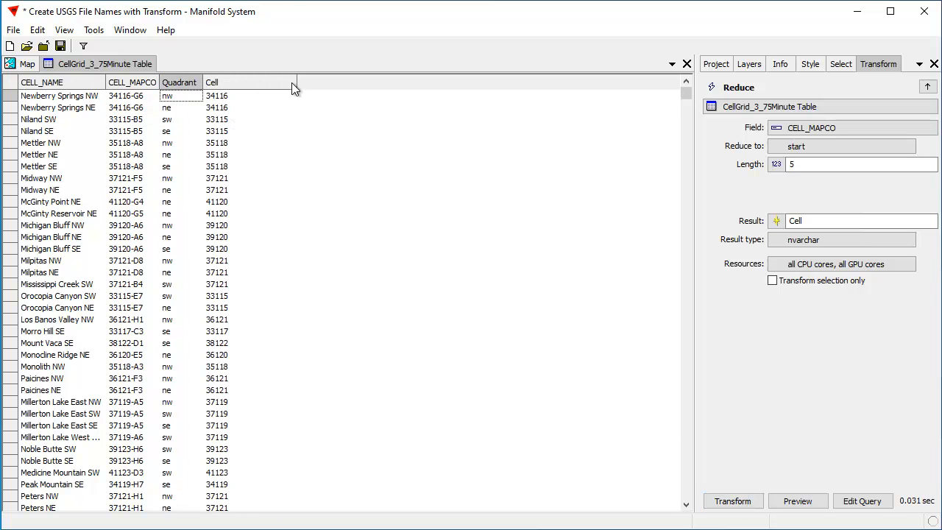
Narrow the Cell column and set the CELL_MAPCO Reduce transform to keep 2 characters from the end.
{"action": "left_click_drag", "start_coordinate": [296, 83], "coordinate": [240, 82]}
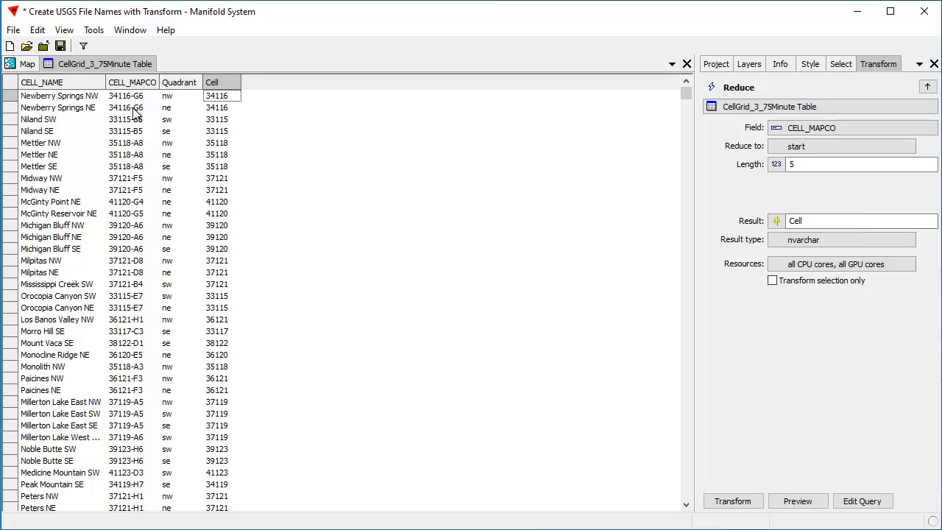
{"action": "left_click", "coordinate": [774, 147]}
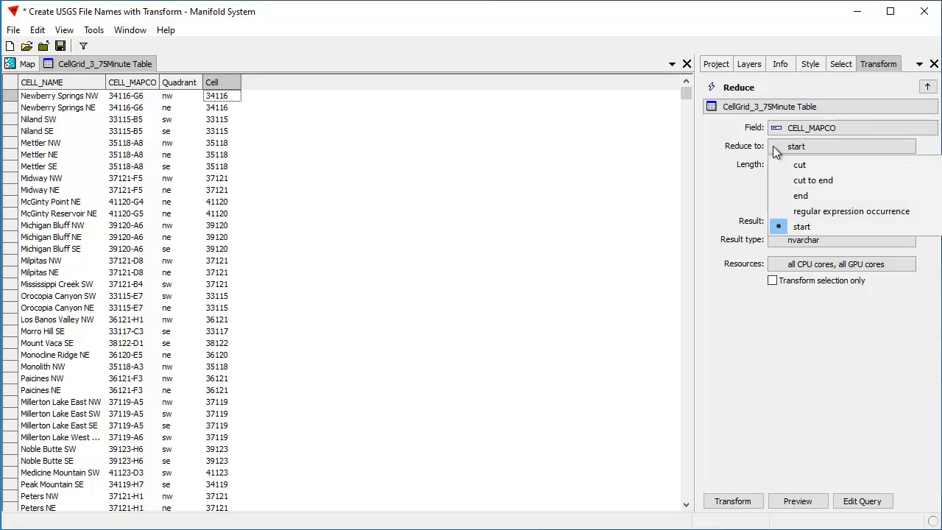
{"action": "double_click", "coordinate": [789, 164]}
{"action": "type", "text": "2"}
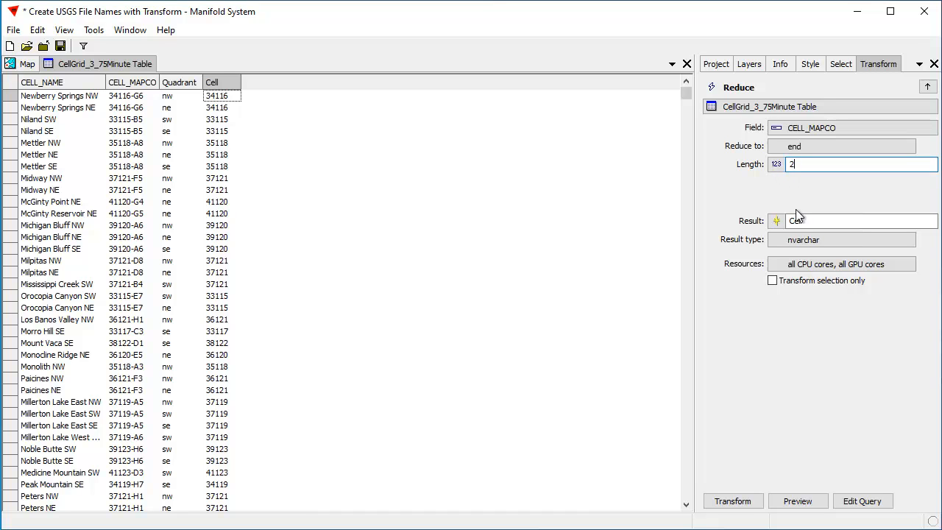
Send the Reduce result to a new field named Letter, preview it and run the transform.
{"action": "double_click", "coordinate": [843, 222]}
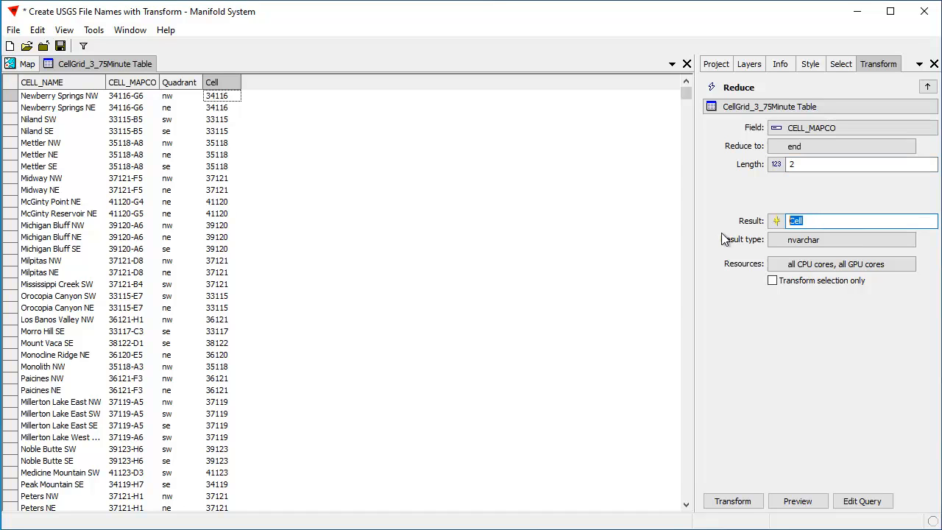
{"action": "type", "text": "Lew"}
{"action": "key", "text": "BackSpace"}
{"action": "key", "text": "BackSpace"}
{"action": "key", "text": "BackSpace"}
{"action": "left_click", "coordinate": [821, 500]}
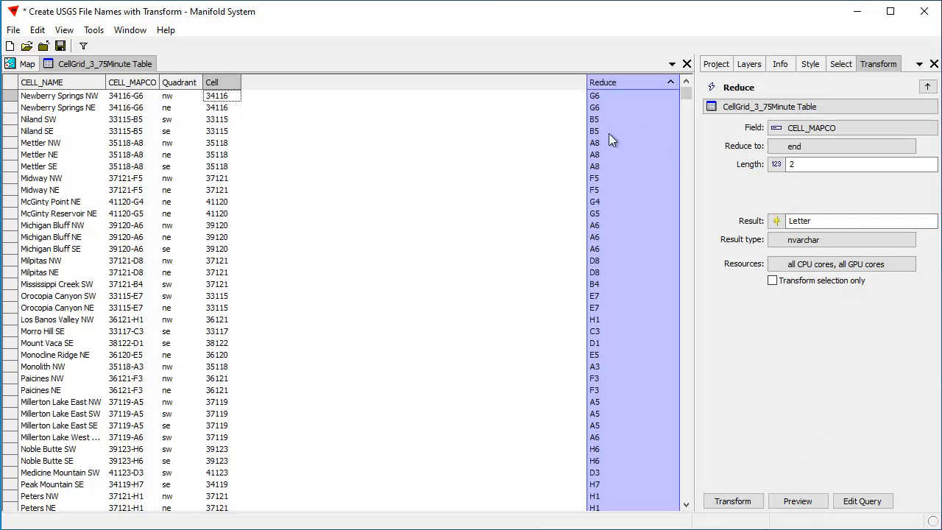
{"action": "left_click", "coordinate": [739, 503]}
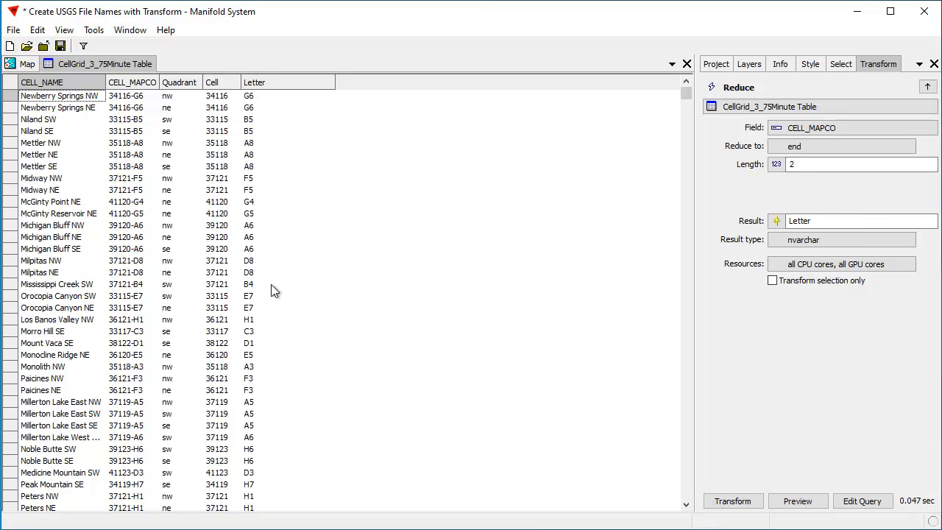
Set up a Reduce transform on the Letter field keeping 1 character from the end, with a new result field named Number.
{"action": "left_click", "coordinate": [800, 130]}
{"action": "left_click", "coordinate": [797, 192]}
{"action": "double_click", "coordinate": [807, 165]}
{"action": "type", "text": "1"}
{"action": "key", "text": "Tab"}
{"action": "type", "text": "Numb"}
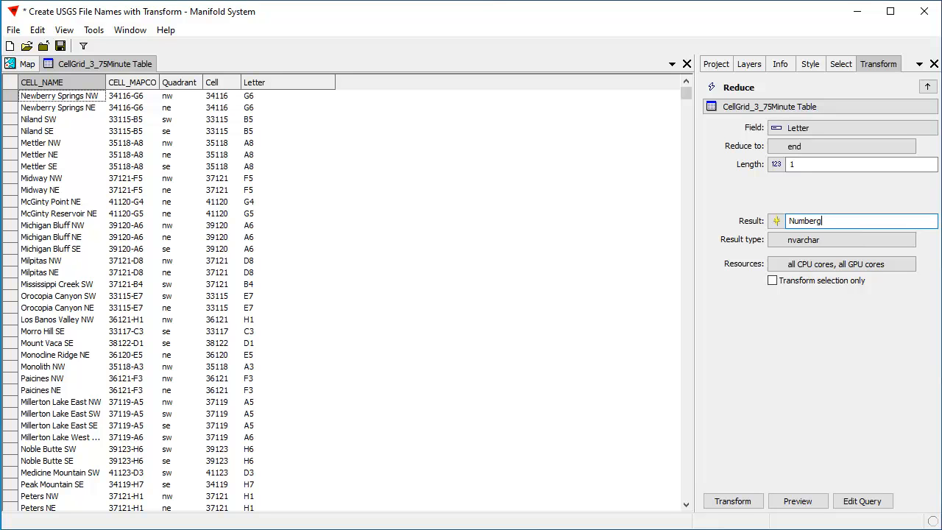
{"action": "type", "text": "erg"}
{"action": "key", "text": "BackSpace"}
Preview and run the Reduce transform into the Number field, and narrow the Letter and Number columns.
{"action": "left_click", "coordinate": [799, 500]}
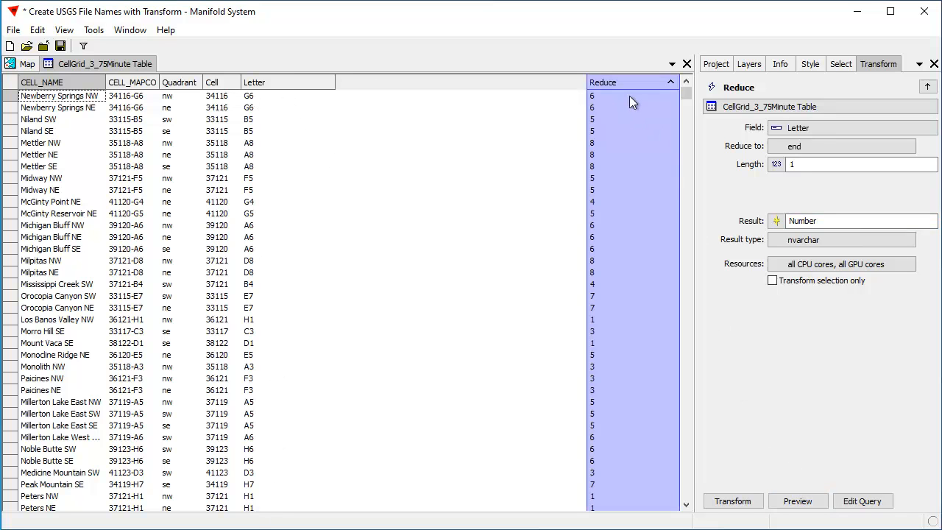
{"action": "left_click", "coordinate": [739, 503]}
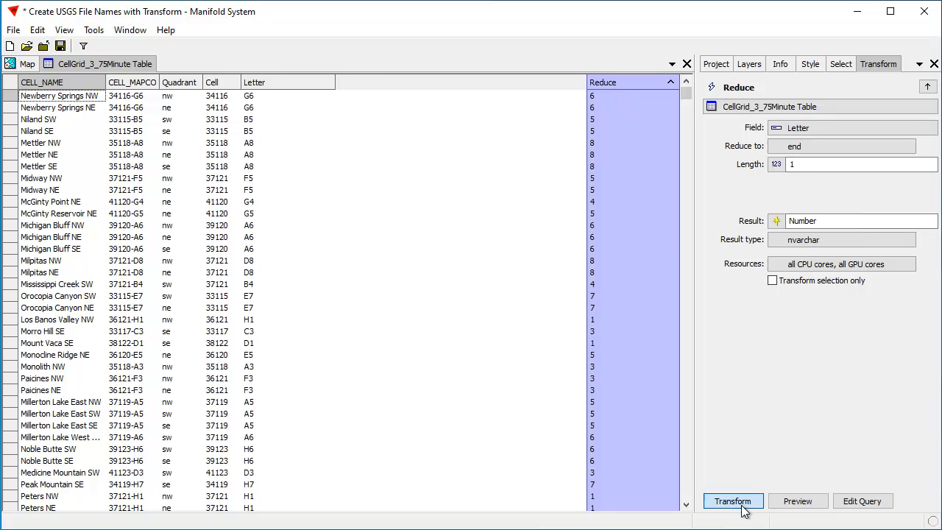
{"action": "left_click_drag", "start_coordinate": [335, 81], "coordinate": [295, 82]}
{"action": "left_click_drag", "start_coordinate": [389, 82], "coordinate": [350, 86]}
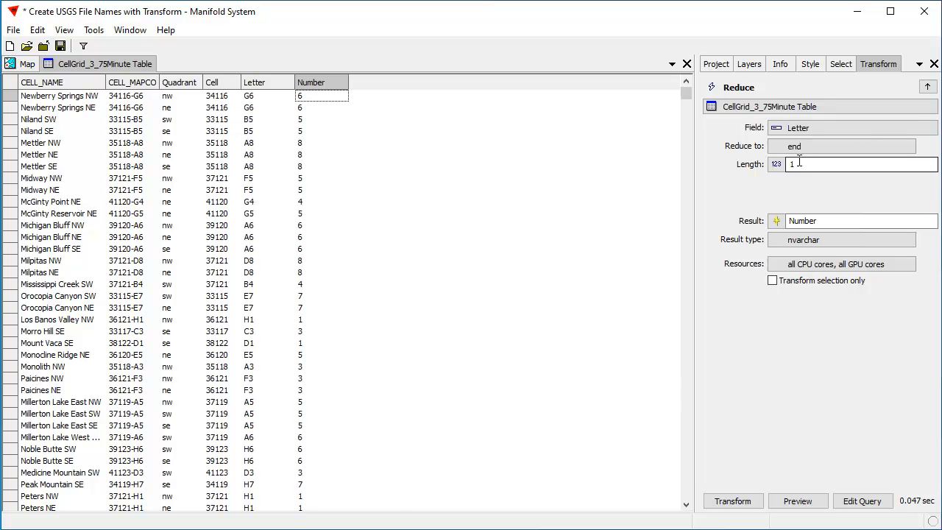
Reduce the Letter field to 1 character from the start in the same field, previewing it first, and narrow its column.
{"action": "left_click", "coordinate": [780, 148]}
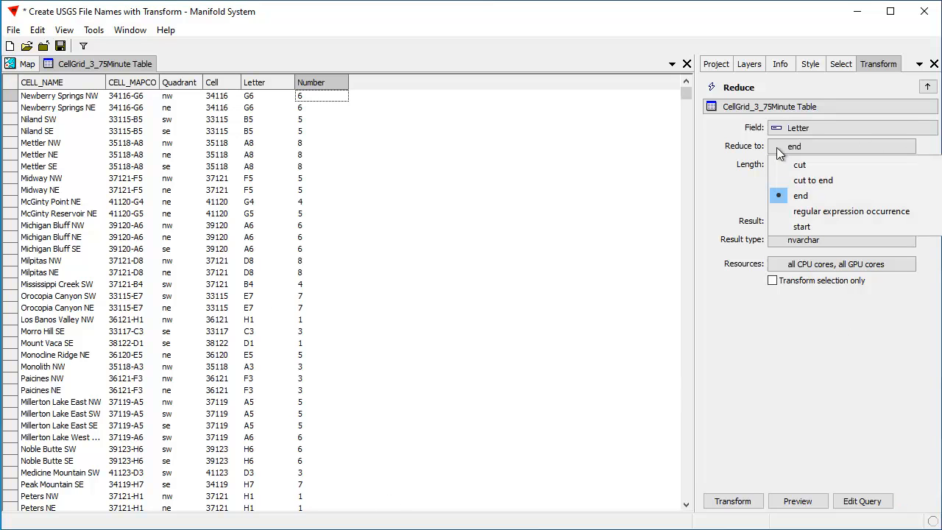
{"action": "left_click", "coordinate": [802, 226]}
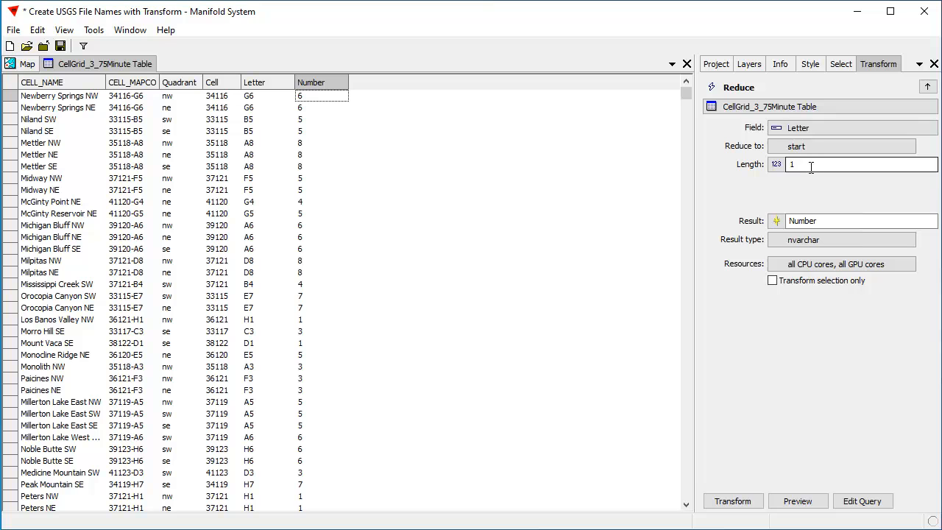
{"action": "left_click", "coordinate": [778, 226]}
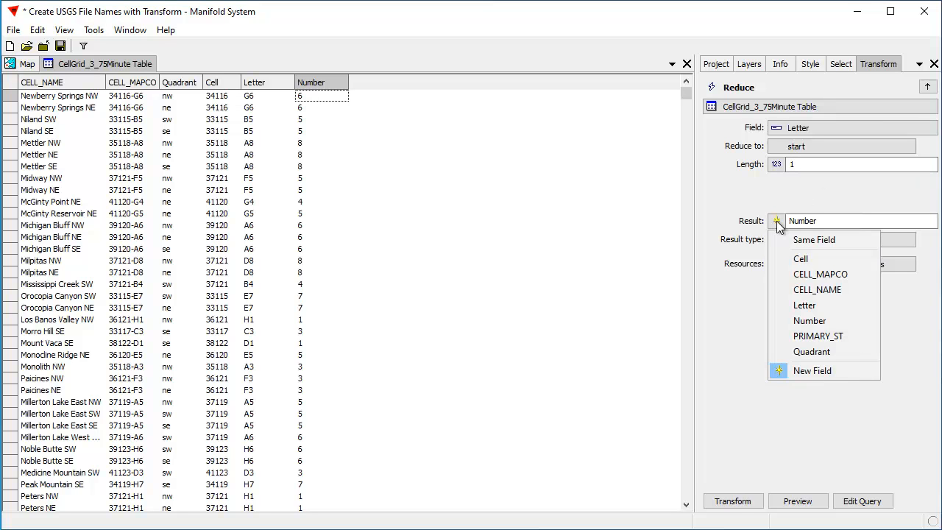
{"action": "left_click", "coordinate": [802, 241]}
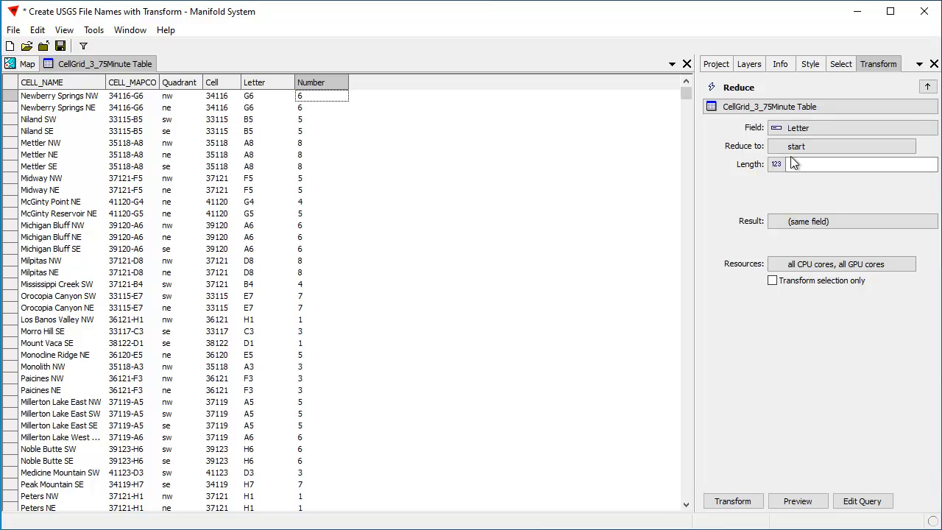
{"action": "left_click", "coordinate": [799, 502]}
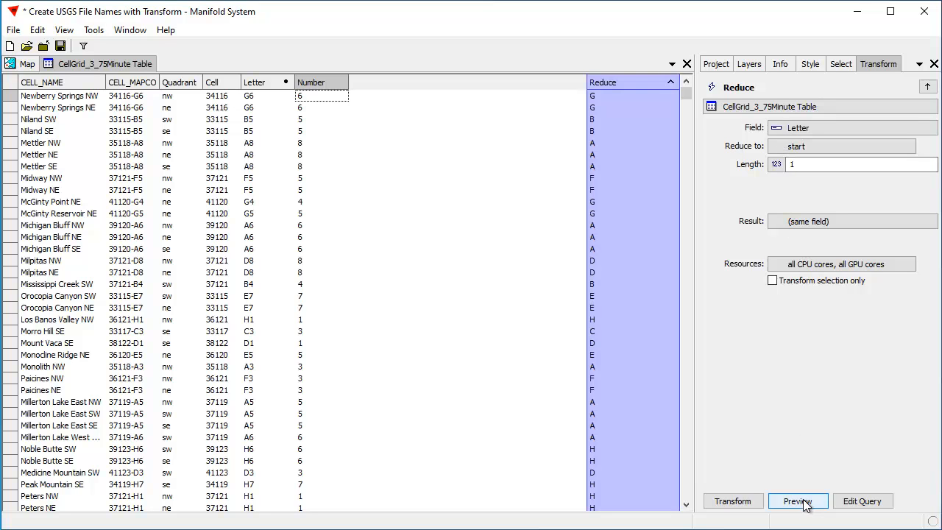
{"action": "left_click", "coordinate": [732, 502]}
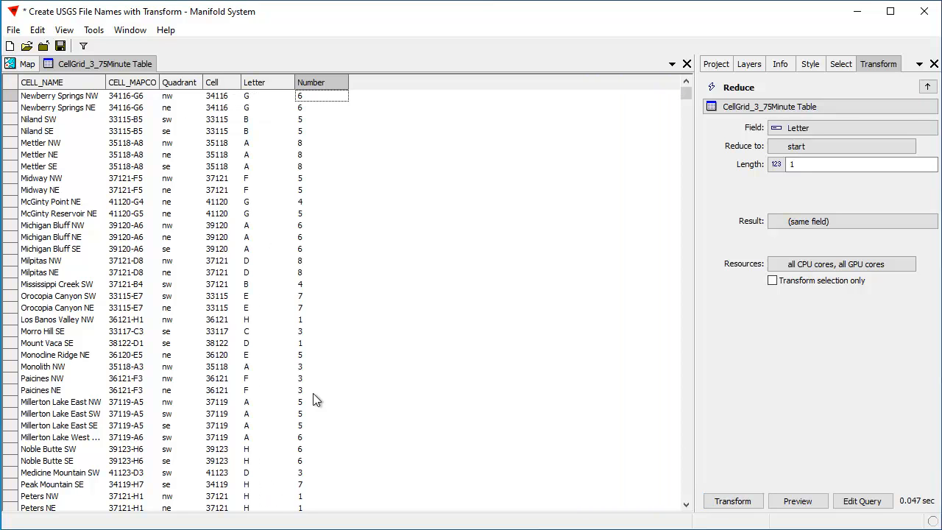
{"action": "left_click_drag", "start_coordinate": [294, 81], "coordinate": [281, 79]}
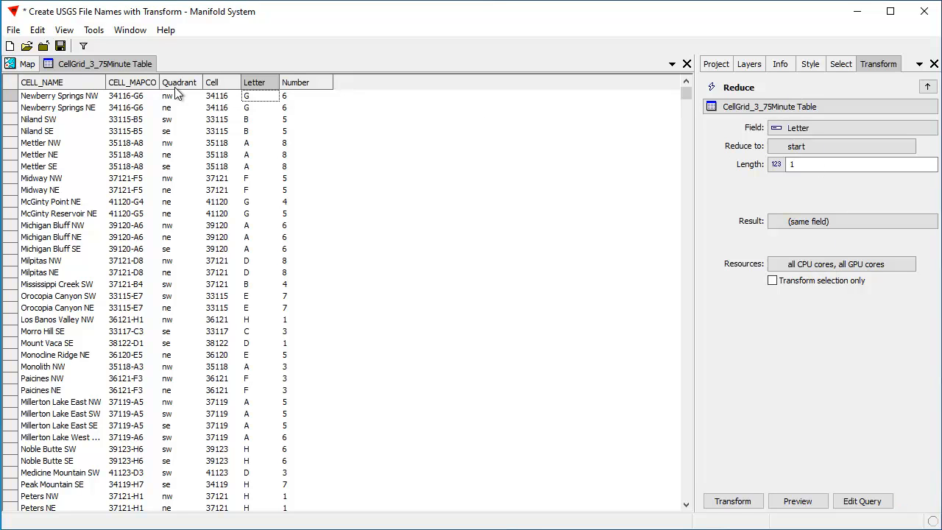
Add an int32 field named LetterNum to the table's schema and save the changes.
{"action": "left_click", "coordinate": [39, 30]}
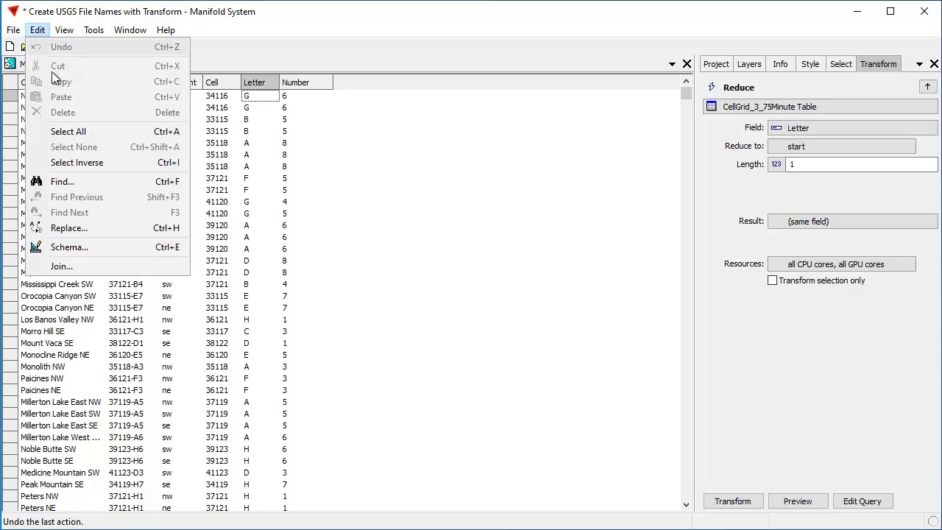
{"action": "left_click", "coordinate": [72, 246]}
{"action": "left_click", "coordinate": [299, 125]}
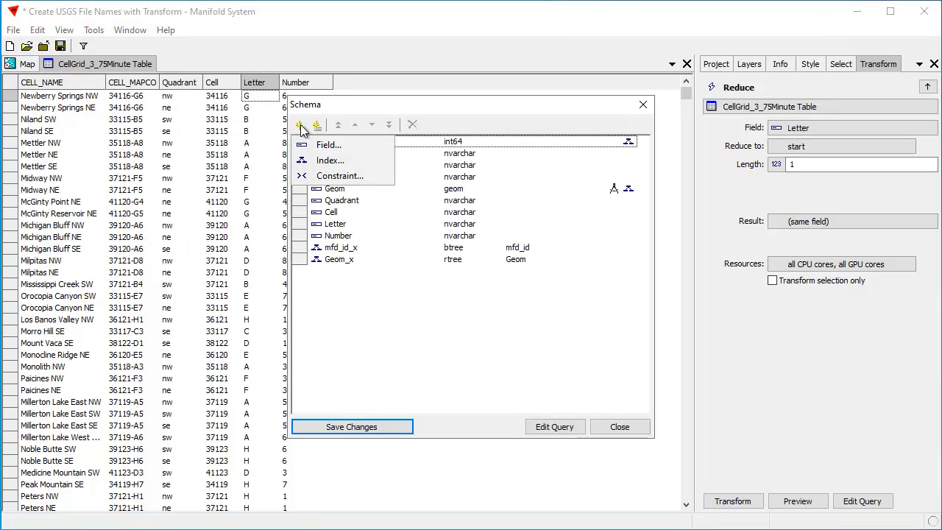
{"action": "left_click", "coordinate": [316, 141]}
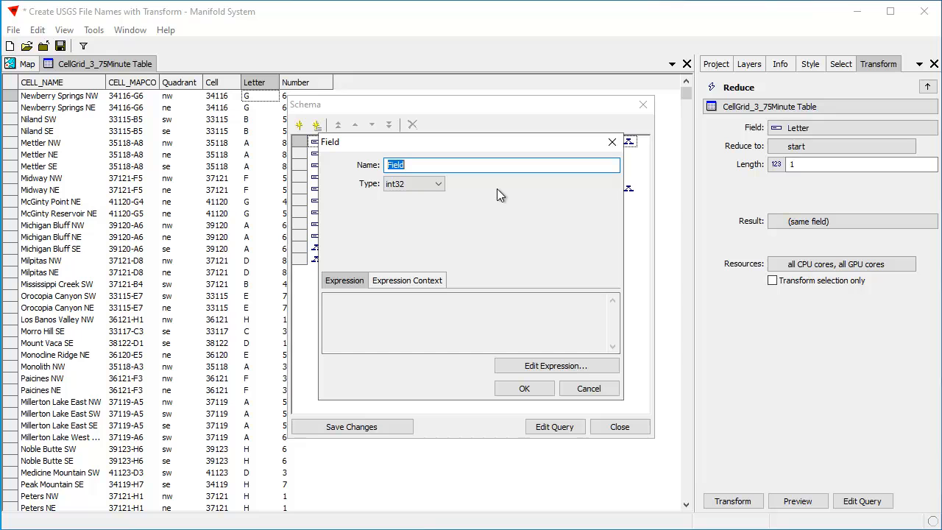
{"action": "type", "text": "LetterNum"}
{"action": "left_click", "coordinate": [524, 388]}
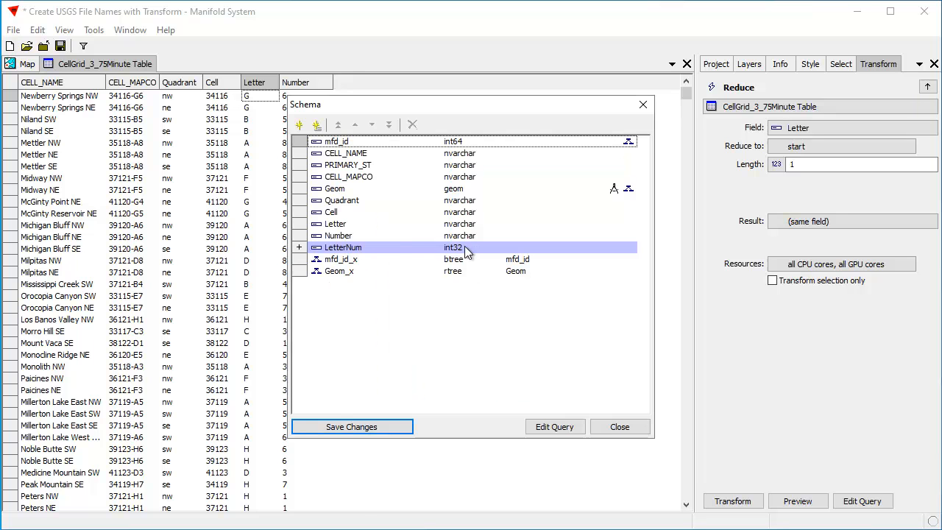
{"action": "left_click", "coordinate": [395, 431]}
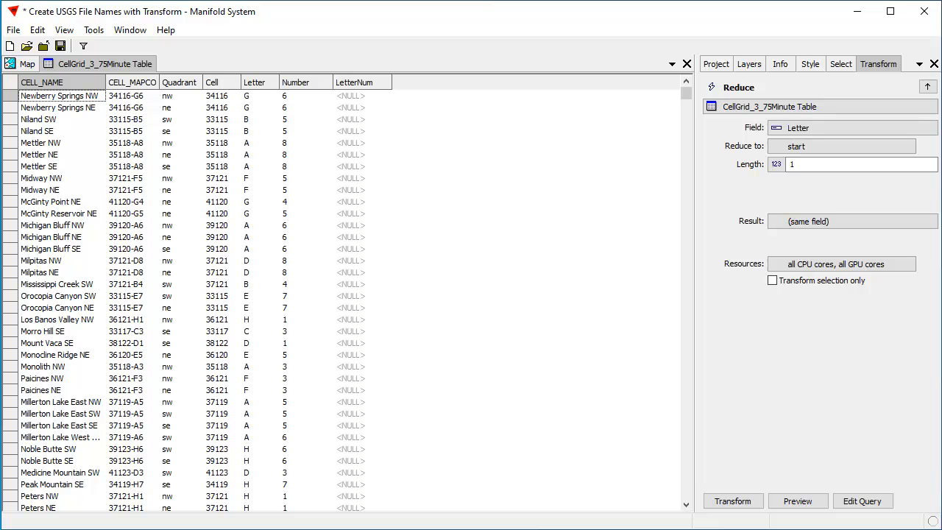
Set up an Expression transform on LetterNum with the copied CASE [Letter] expression mapping A through G to 0 through 6, else 7.
{"action": "left_click", "coordinate": [928, 87]}
{"action": "left_click", "coordinate": [735, 126]}
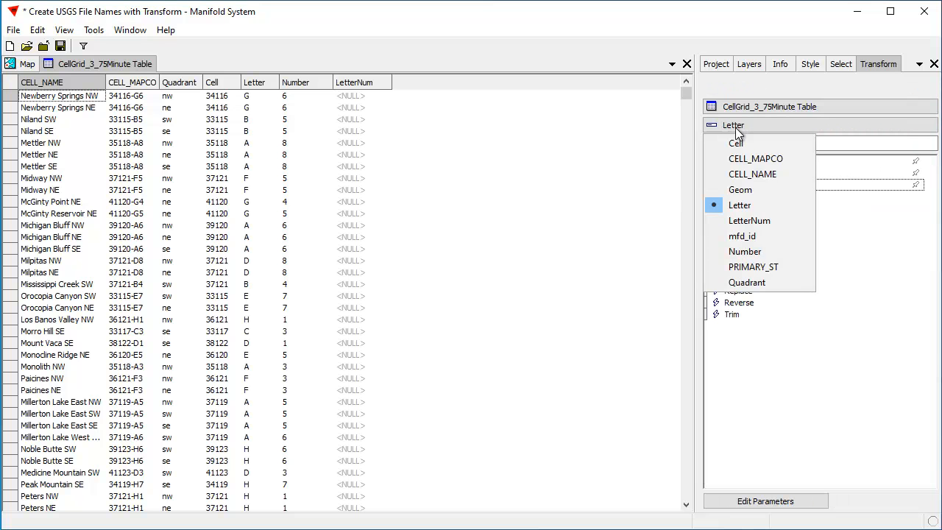
{"action": "left_click", "coordinate": [760, 219]}
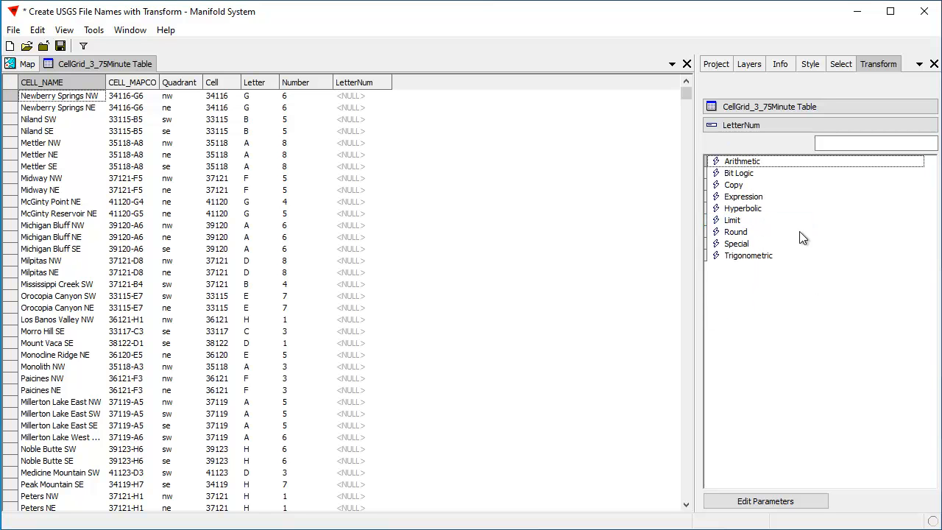
{"action": "double_click", "coordinate": [754, 199]}
{"action": "left_click", "coordinate": [890, 213]}
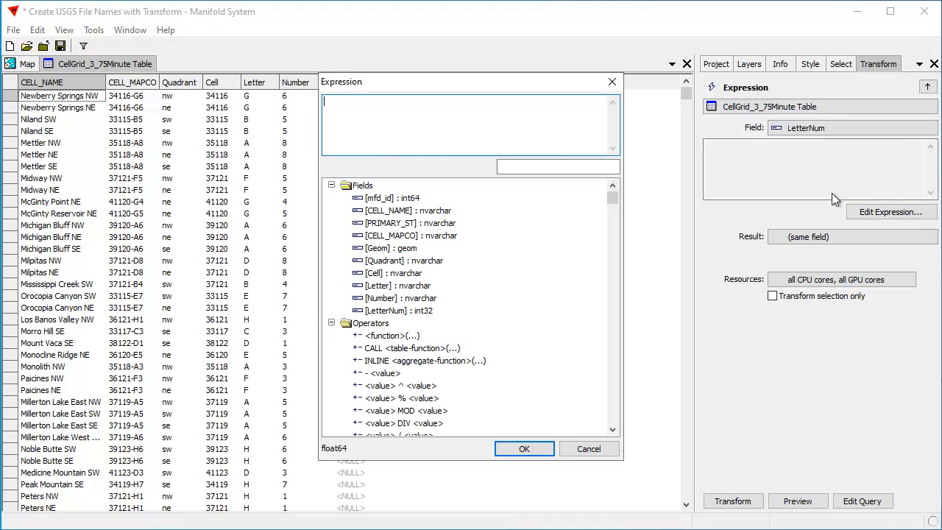
{"action": "key", "text": "ctrl+v"}
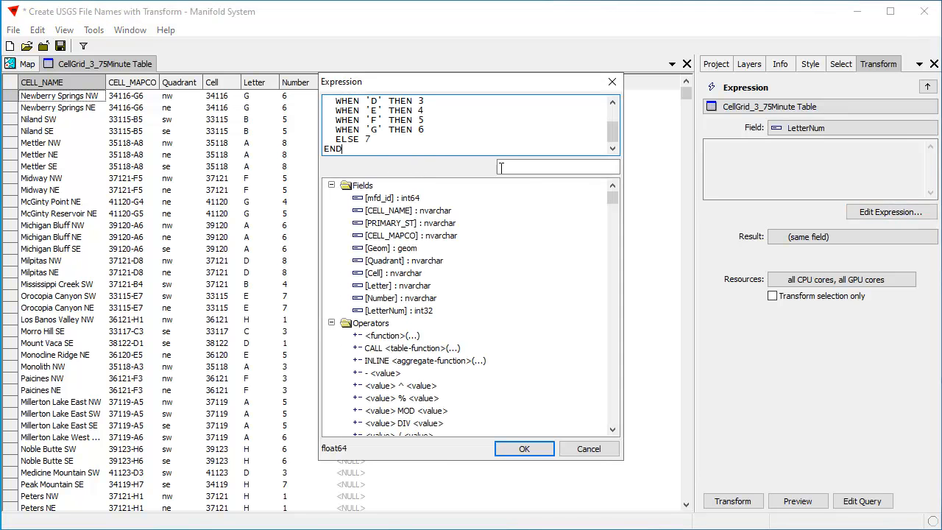
{"action": "left_click", "coordinate": [533, 446]}
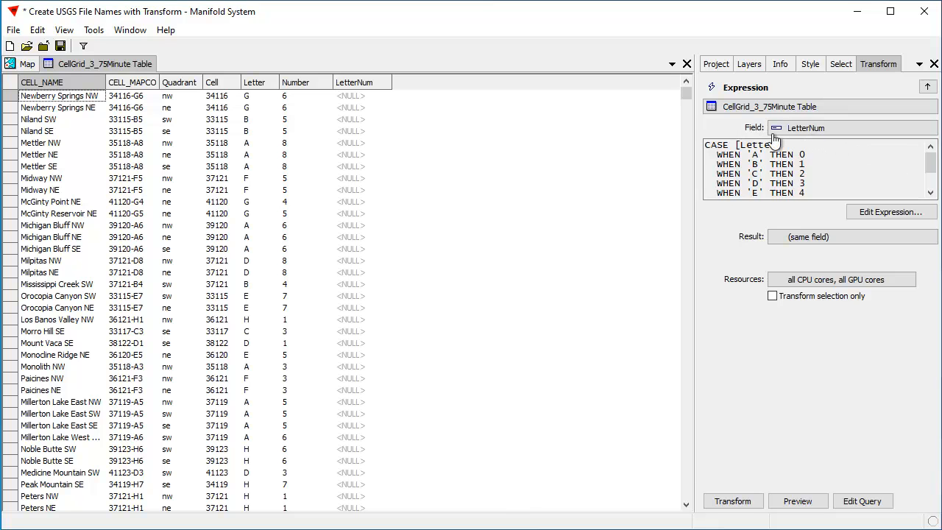
{"action": "left_click_drag", "start_coordinate": [931, 165], "coordinate": [933, 146]}
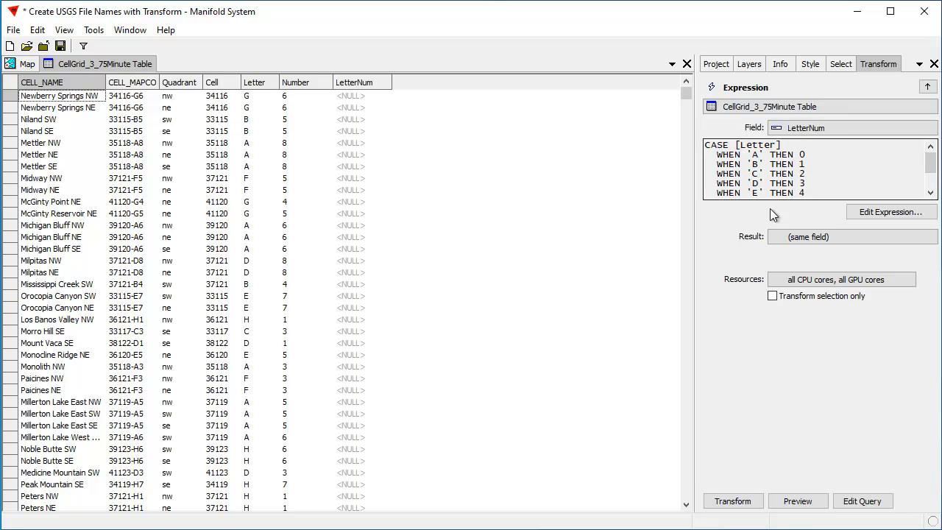
Preview the CASE expression beside the Letter column, run the transform into LetterNum, and narrow the Number column.
{"action": "left_click", "coordinate": [798, 502]}
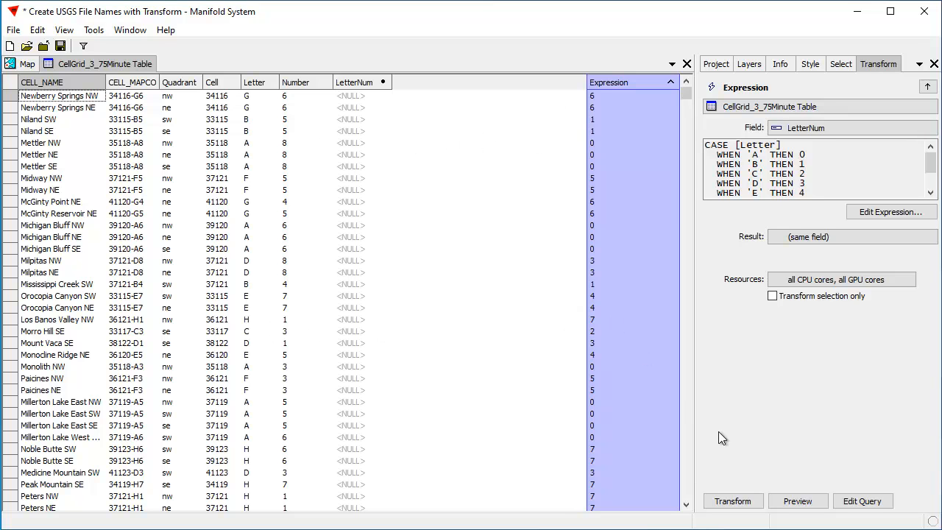
{"action": "left_click_drag", "start_coordinate": [625, 82], "coordinate": [322, 85]}
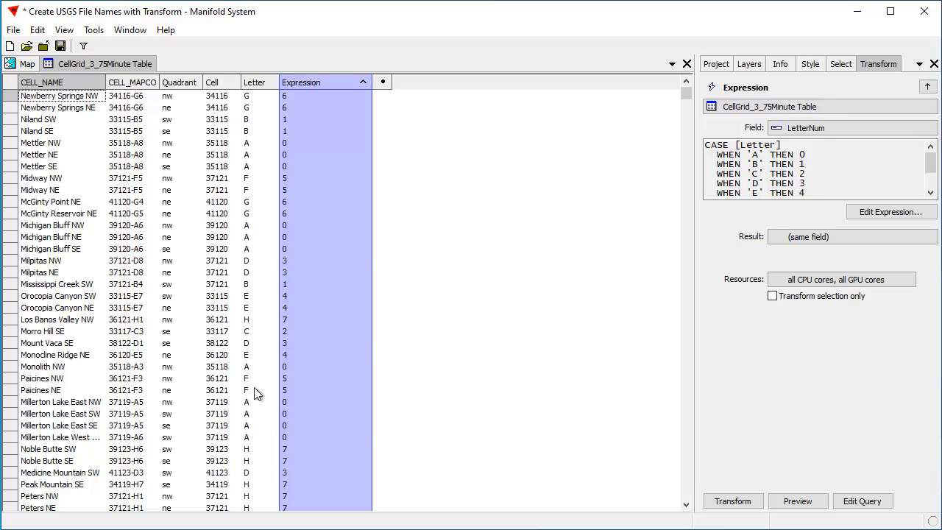
{"action": "left_click", "coordinate": [732, 501]}
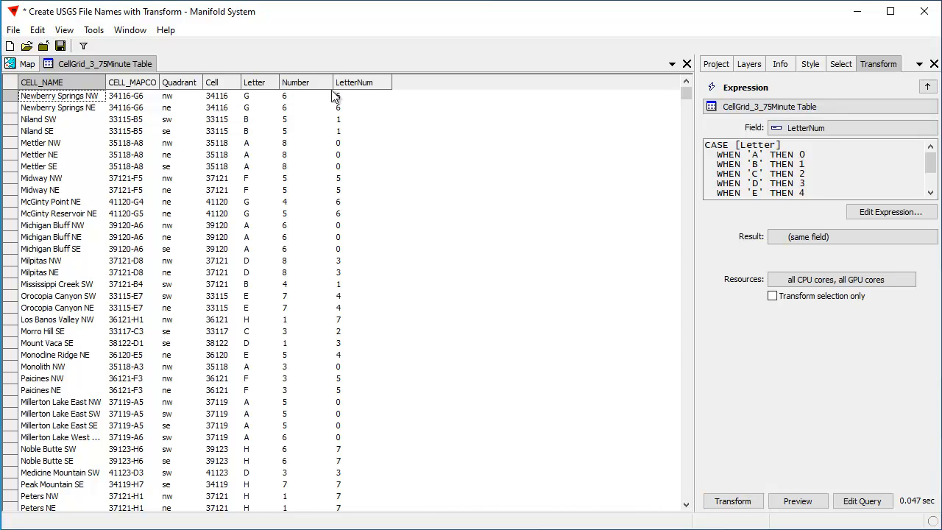
{"action": "left_click_drag", "start_coordinate": [333, 83], "coordinate": [318, 83]}
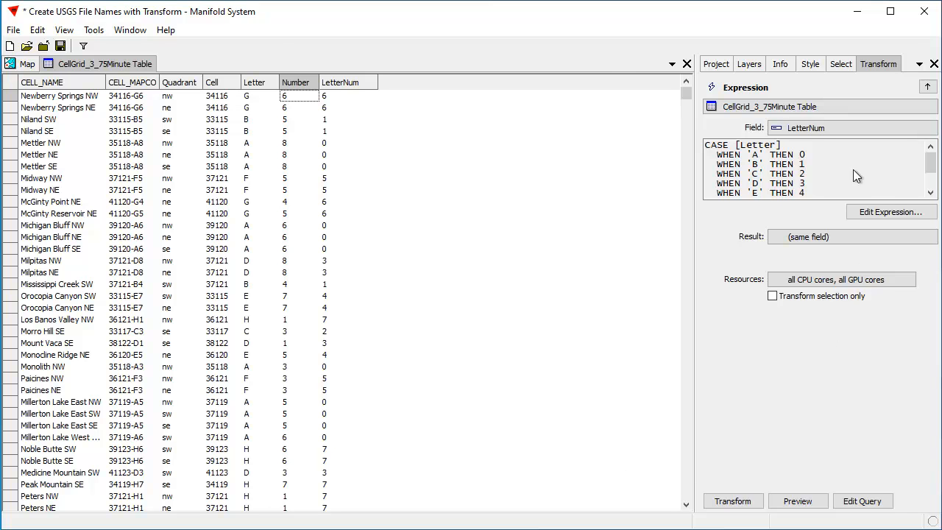
Replace the LetterNum transform's expression with 65 - ([LetterNum] * 8 + CAST([Number] AS INT32)).
{"action": "left_click", "coordinate": [885, 212]}
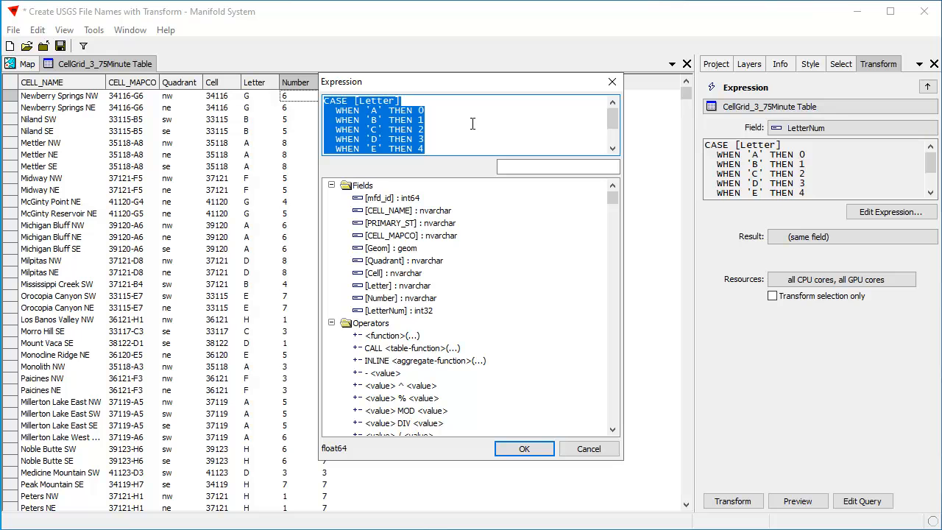
{"action": "type", "text": "65 - ([LetterNum] * 8 + CAST([Number] AS INT32))"}
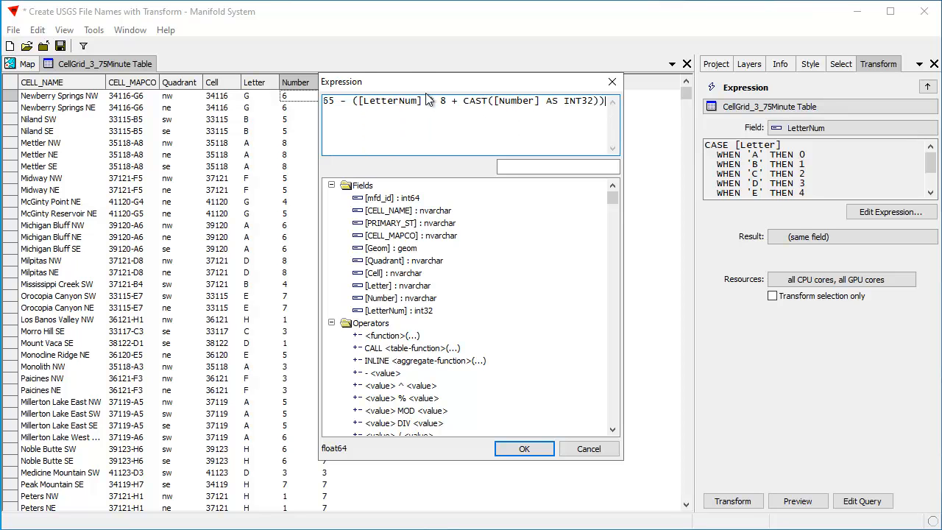
{"action": "left_click_drag", "start_coordinate": [430, 89], "coordinate": [522, 115]}
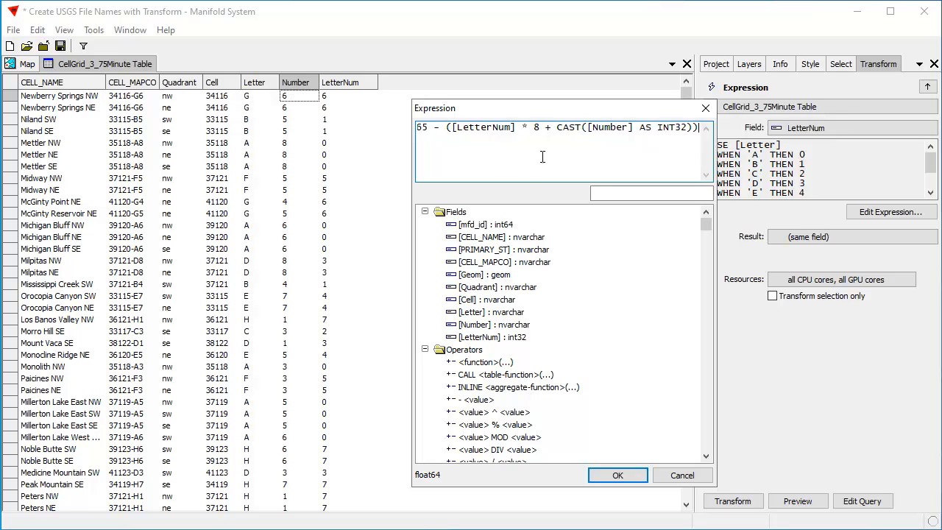
{"action": "left_click", "coordinate": [629, 475]}
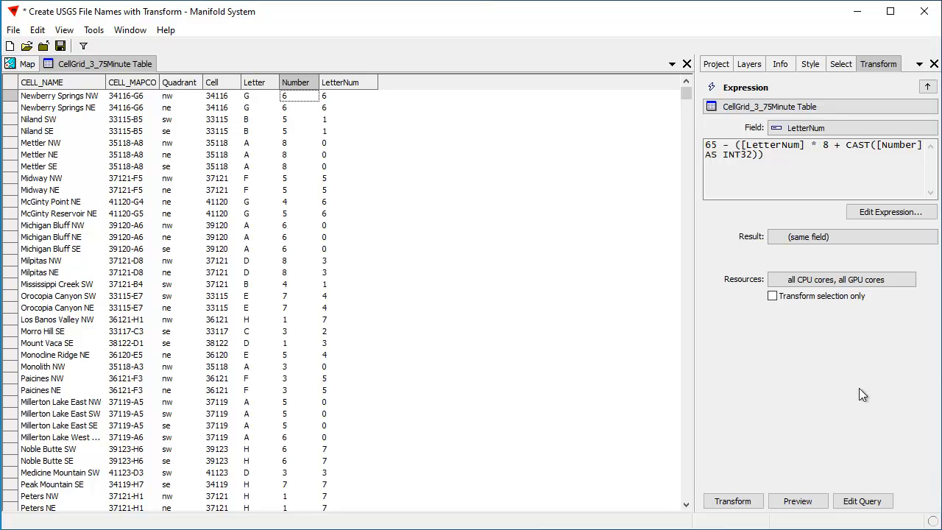
Direct the expression result to a new int32 field named GridLoc, preview it, and run the transform.
{"action": "left_click", "coordinate": [774, 240]}
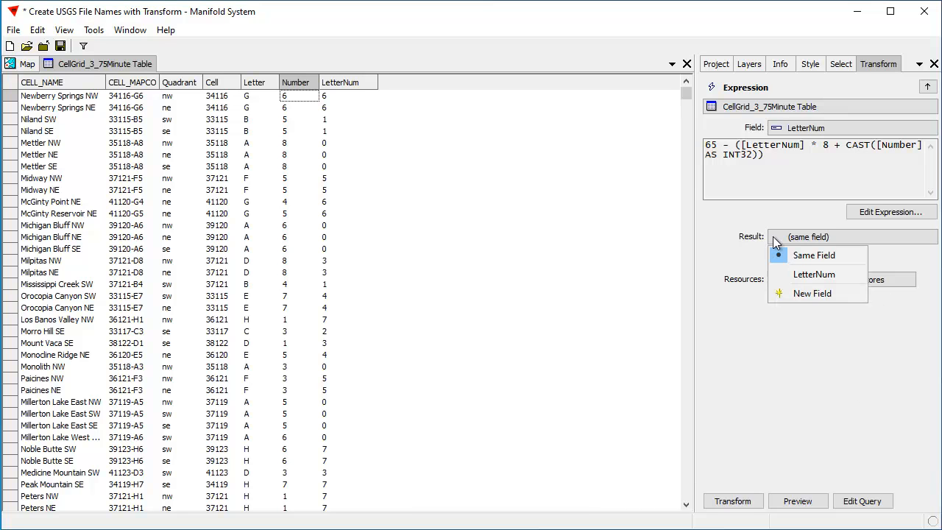
{"action": "left_click", "coordinate": [801, 294]}
{"action": "left_click", "coordinate": [815, 237]}
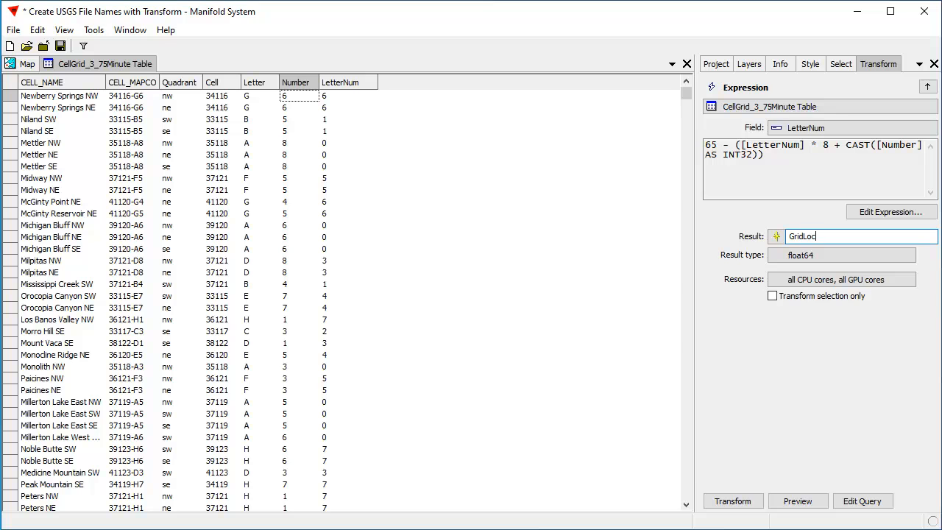
{"action": "left_click", "coordinate": [794, 258]}
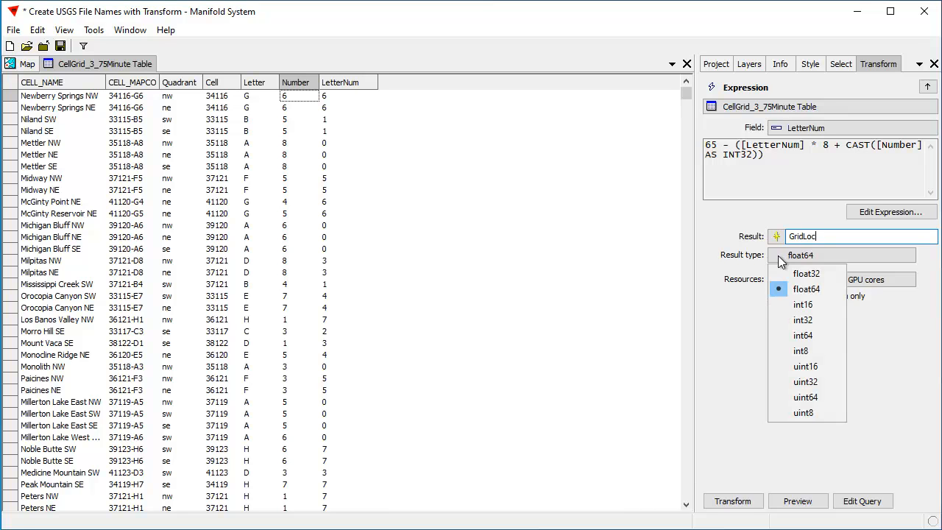
{"action": "left_click", "coordinate": [797, 320]}
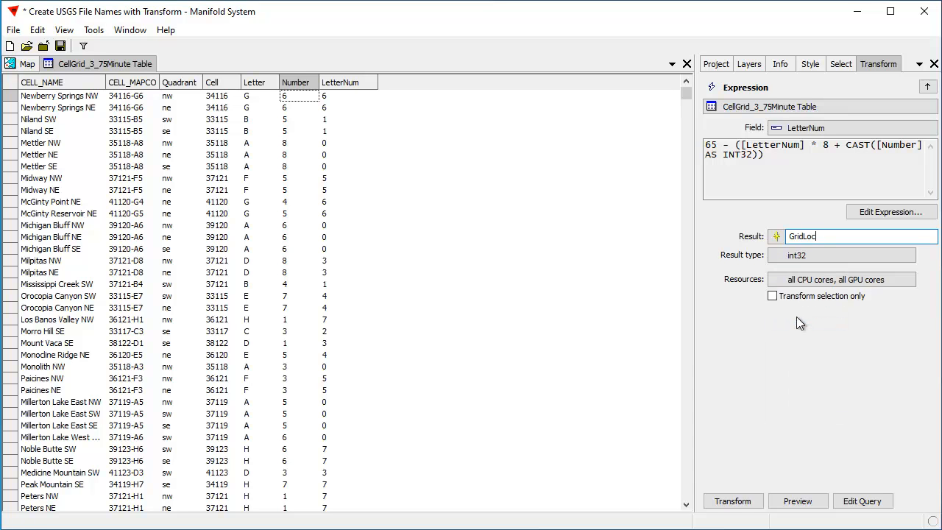
{"action": "left_click", "coordinate": [795, 501]}
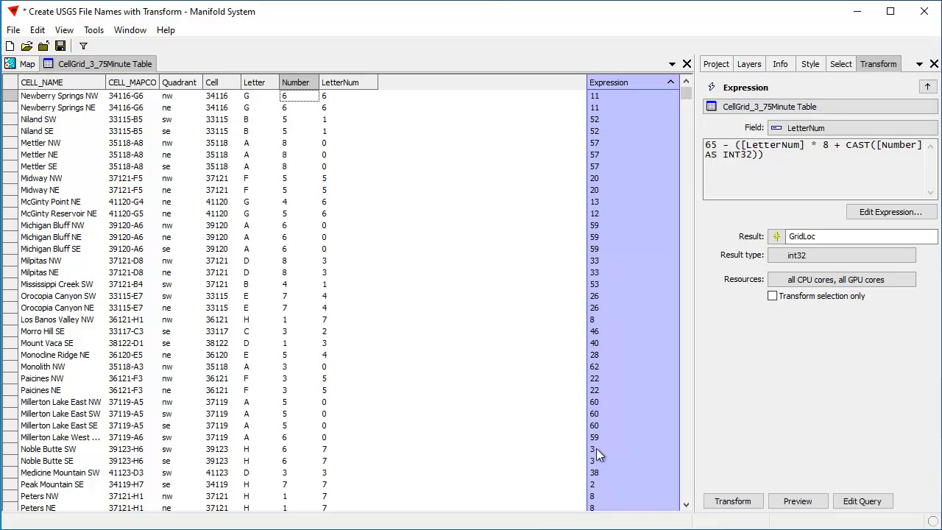
{"action": "left_click", "coordinate": [744, 503]}
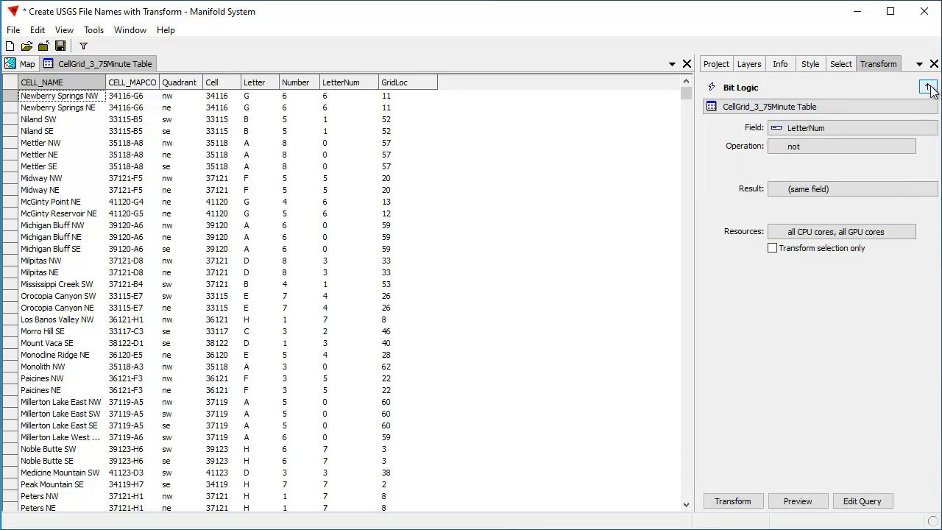
Set up an Expression transform on the Letter field with the expression CAST([GridLoc] as NVARCHAR).
{"action": "left_click", "coordinate": [930, 89]}
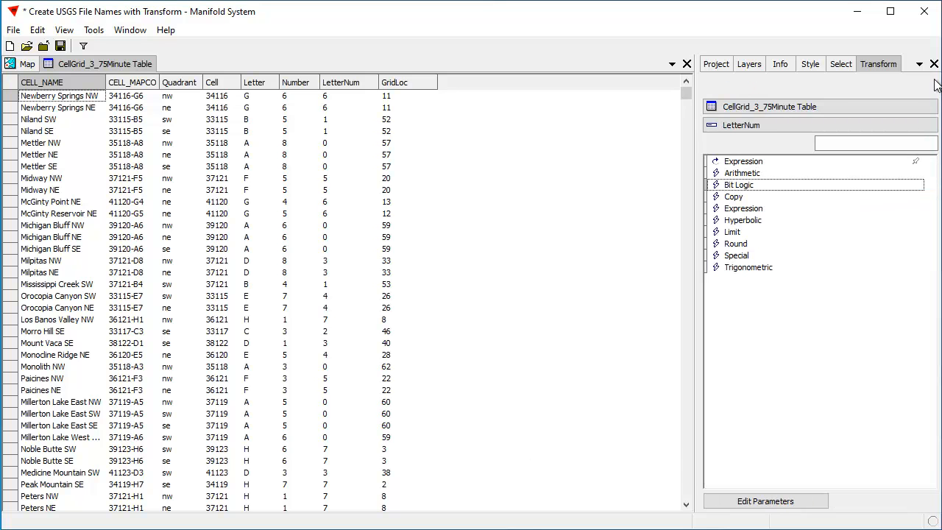
{"action": "left_click", "coordinate": [757, 127]}
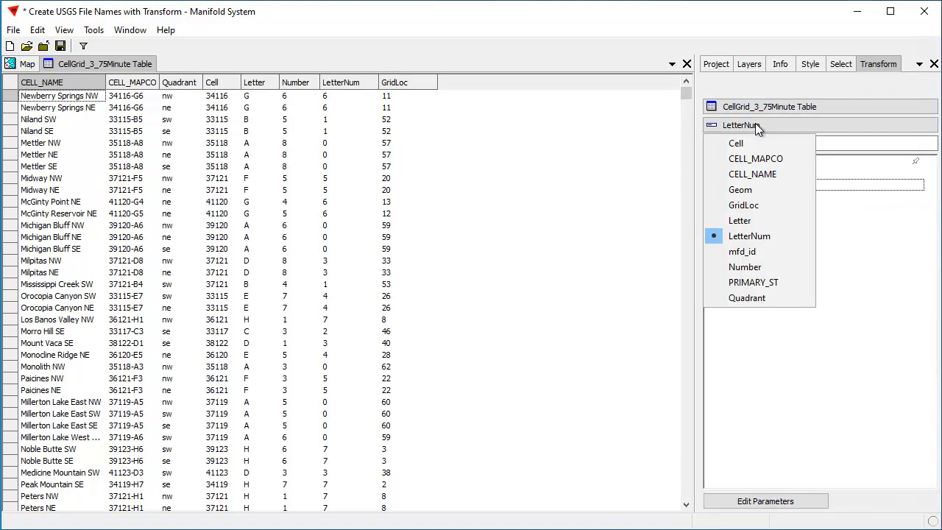
{"action": "left_click", "coordinate": [750, 220]}
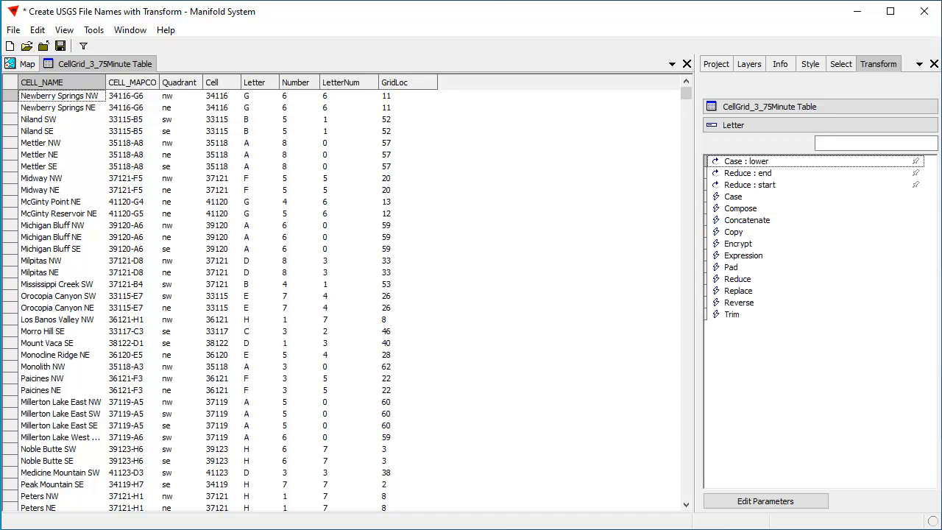
{"action": "double_click", "coordinate": [755, 256]}
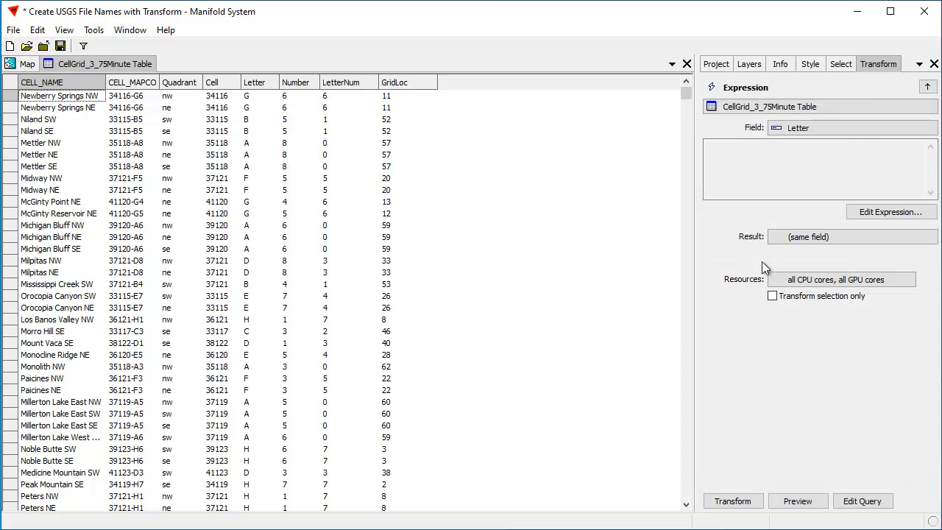
{"action": "left_click", "coordinate": [882, 211]}
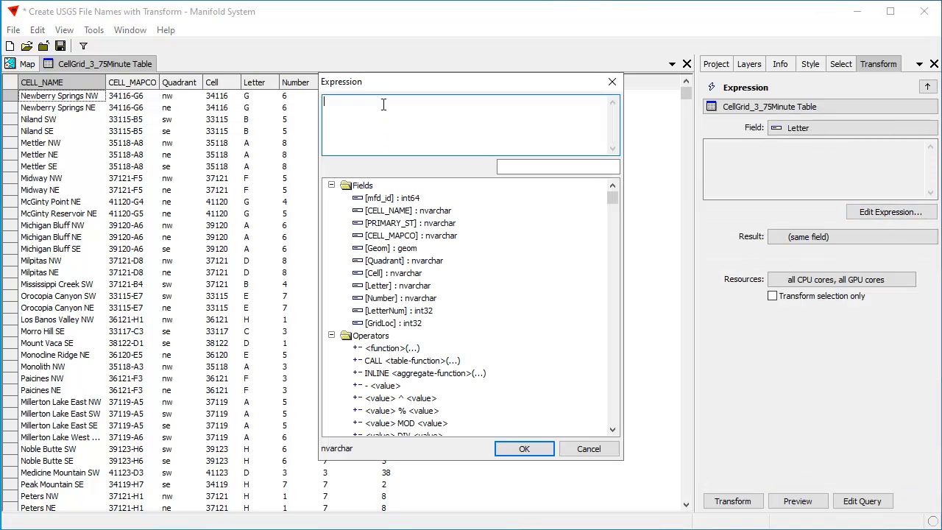
{"action": "type", "text": "CAST([GridLoc] as NVARCHAR)"}
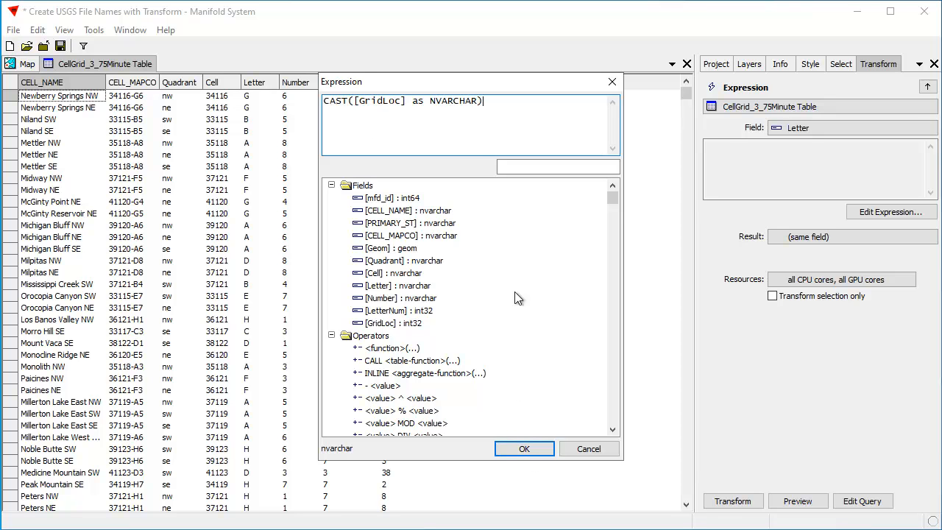
{"action": "left_click", "coordinate": [530, 449]}
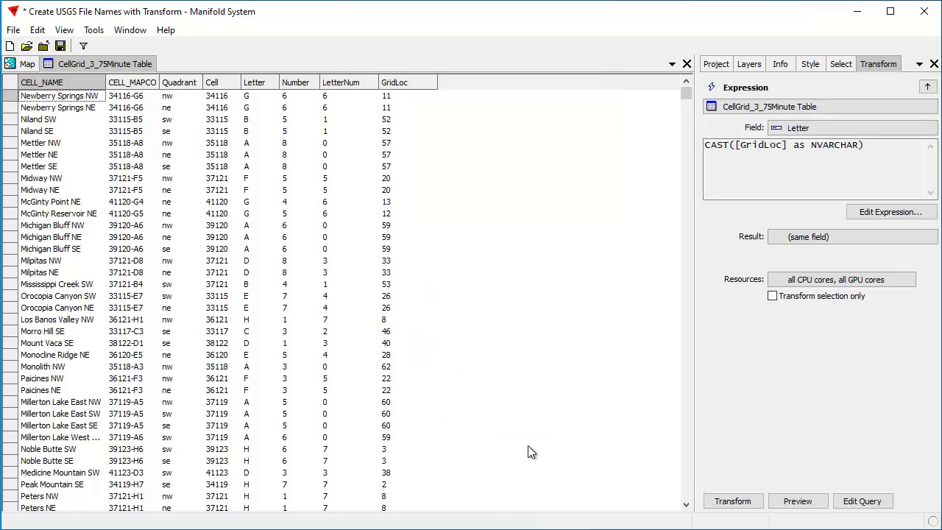
Output the cast to a new nvarchar field named GridLocText, previewing before running the transform, and narrow the new column.
{"action": "left_click", "coordinate": [784, 243]}
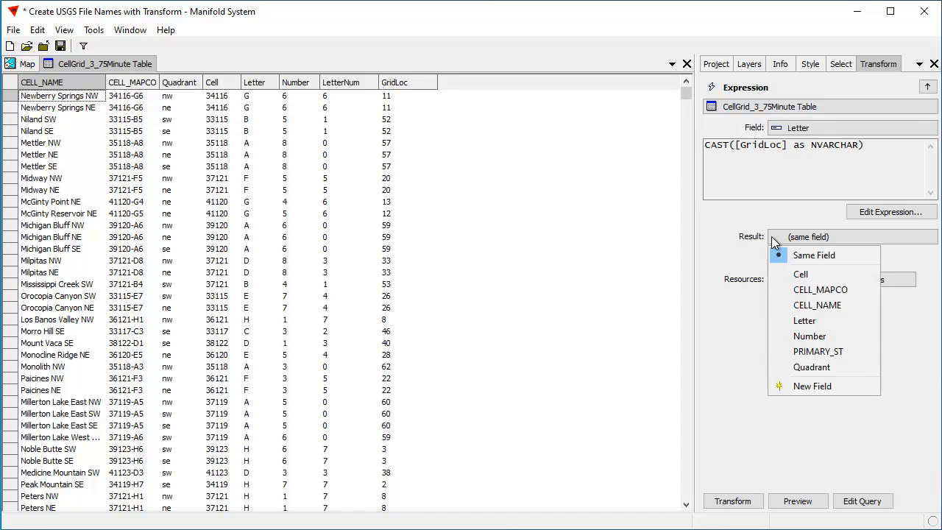
{"action": "left_click", "coordinate": [812, 386]}
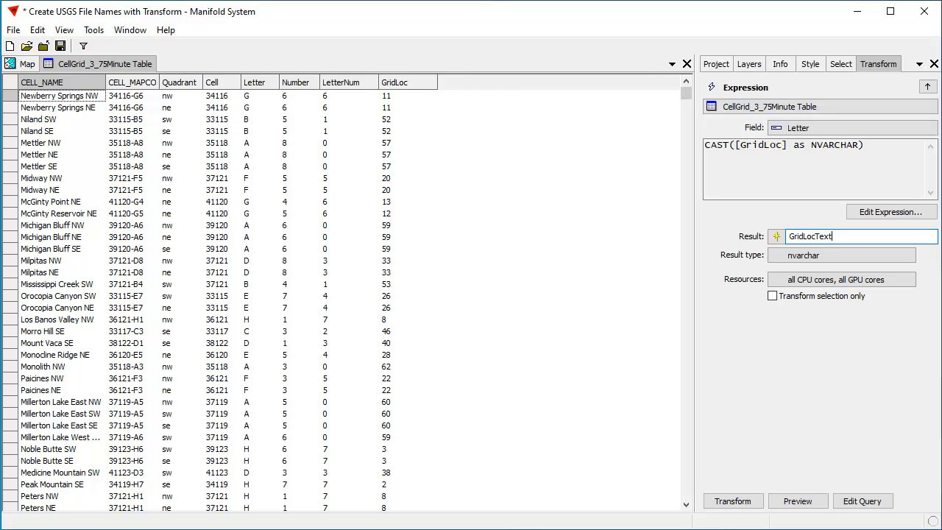
{"action": "type", "text": "GridLocText"}
{"action": "left_click", "coordinate": [798, 501]}
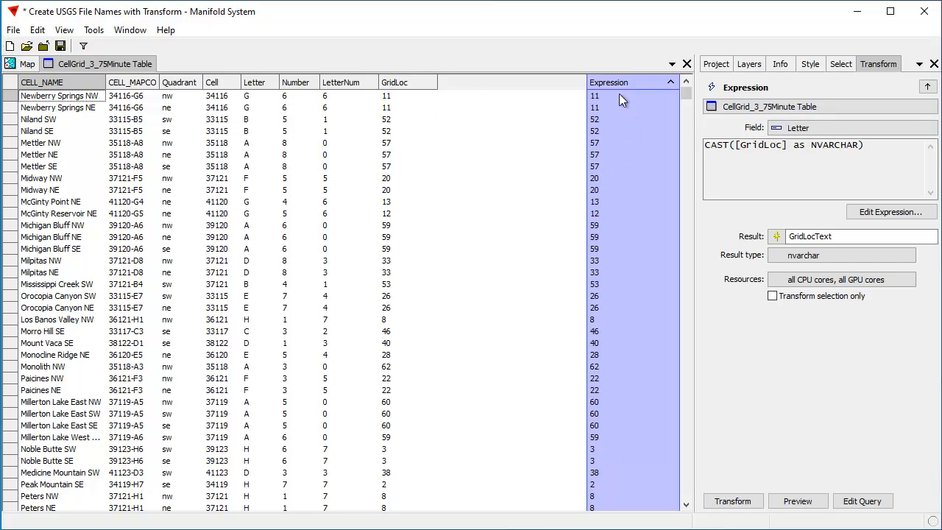
{"action": "left_click", "coordinate": [747, 504]}
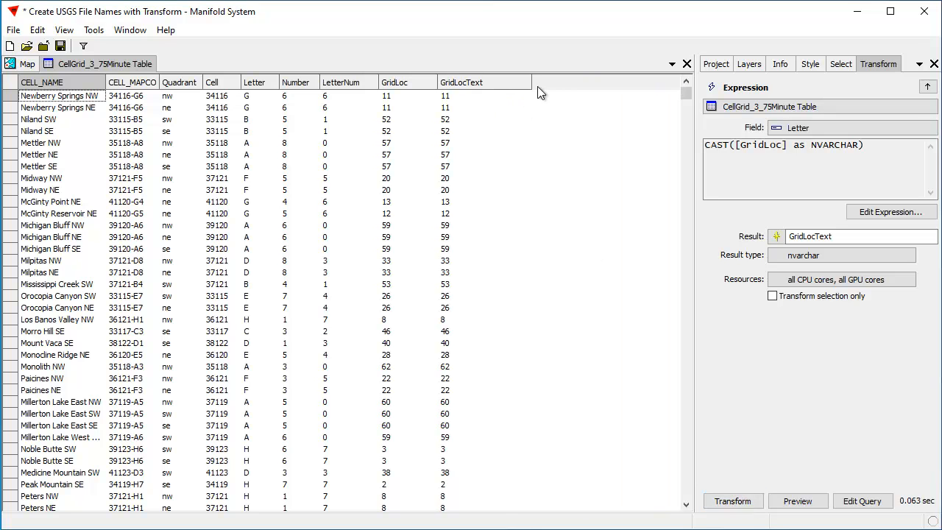
{"action": "left_click_drag", "start_coordinate": [529, 81], "coordinate": [500, 82]}
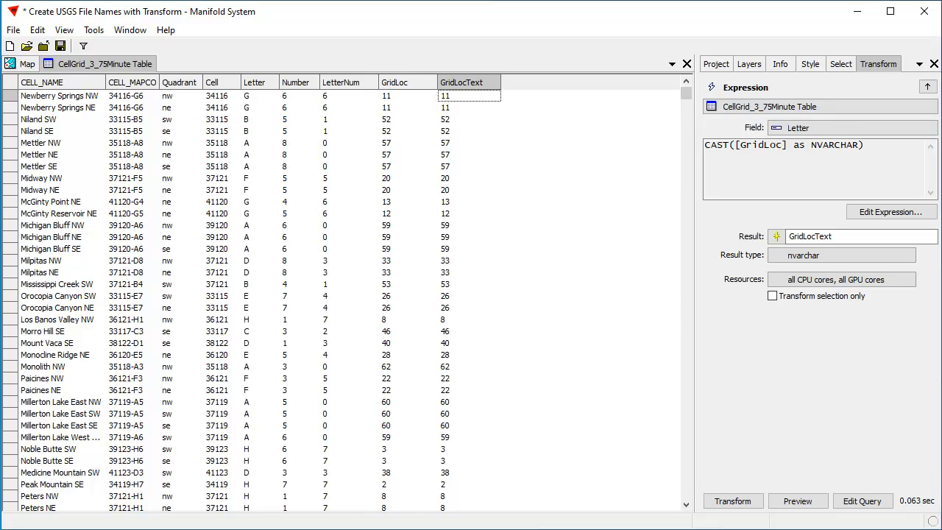
Set up a Pad transform on the GridLocText field that pads at the start.
{"action": "left_click", "coordinate": [927, 87]}
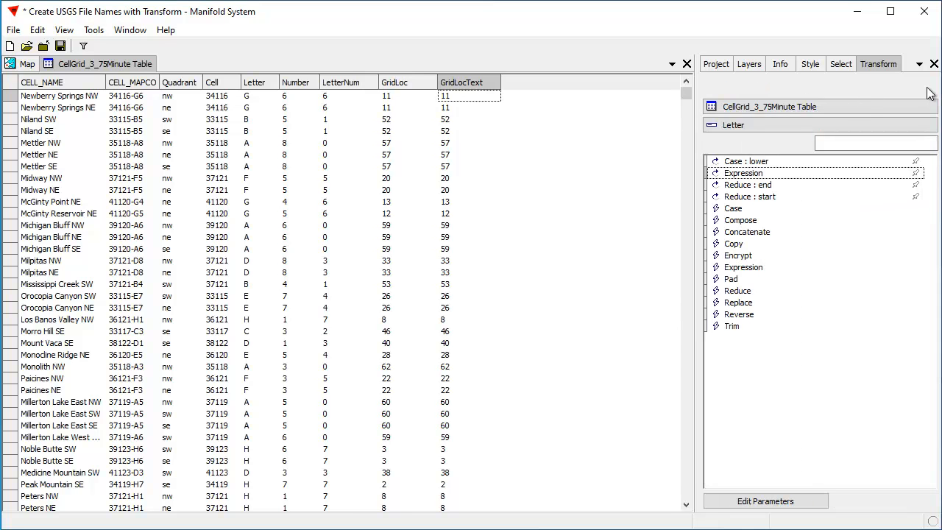
{"action": "left_click", "coordinate": [738, 126]}
{"action": "left_click", "coordinate": [761, 221]}
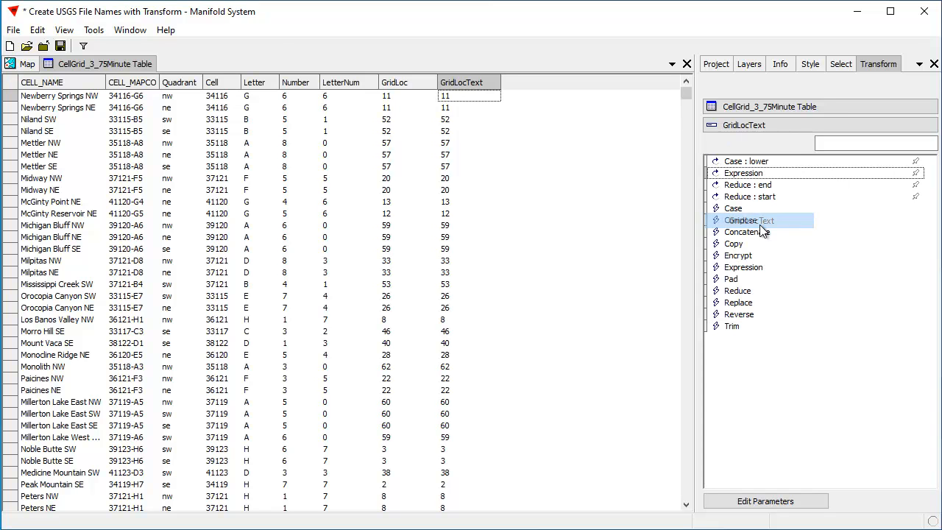
{"action": "double_click", "coordinate": [736, 279]}
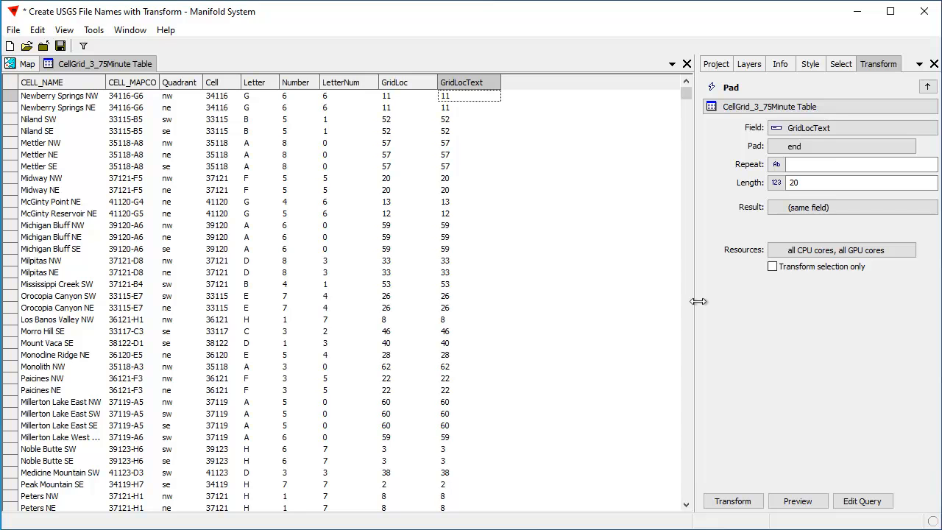
{"action": "left_click", "coordinate": [781, 149]}
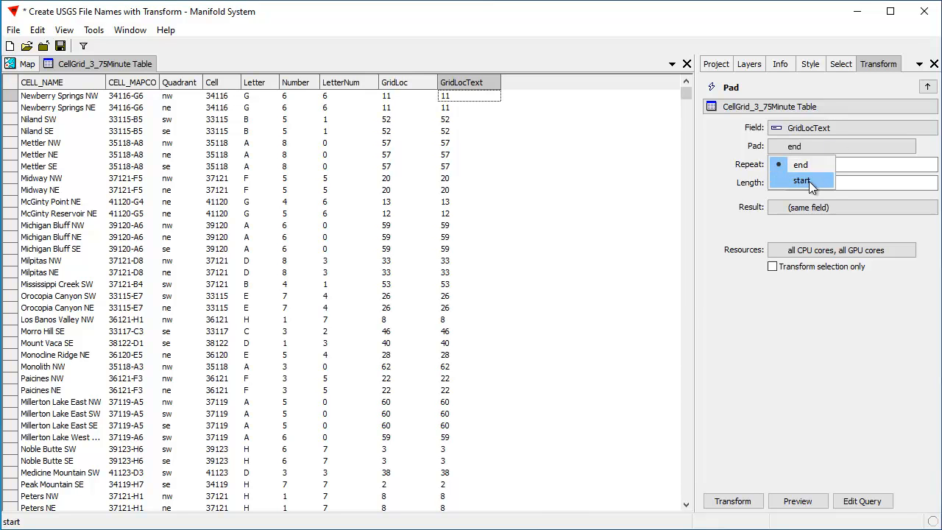
{"action": "left_click", "coordinate": [808, 181]}
Pad GridLocText with repeated 0 to a length of 2 in the same field, previewing it before running the transform.
{"action": "left_click", "coordinate": [807, 163]}
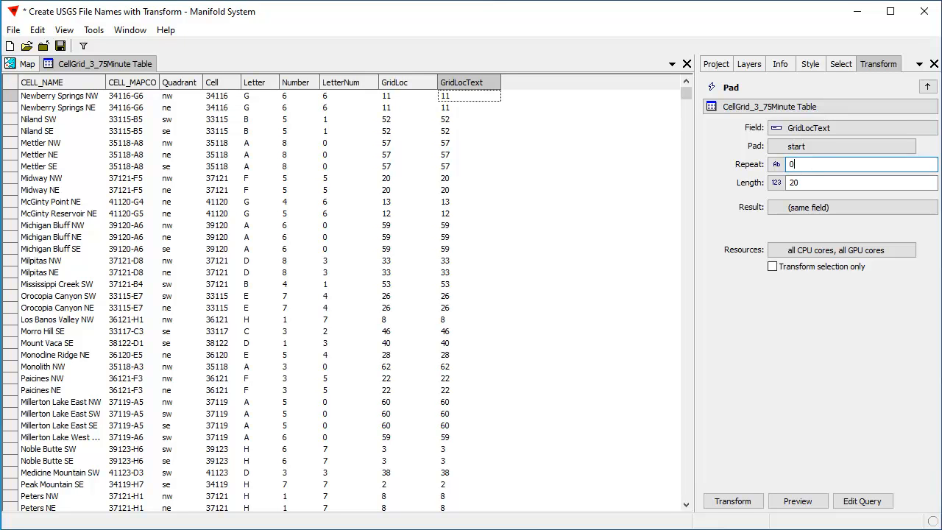
{"action": "type", "text": "0"}
{"action": "key", "text": "Tab"}
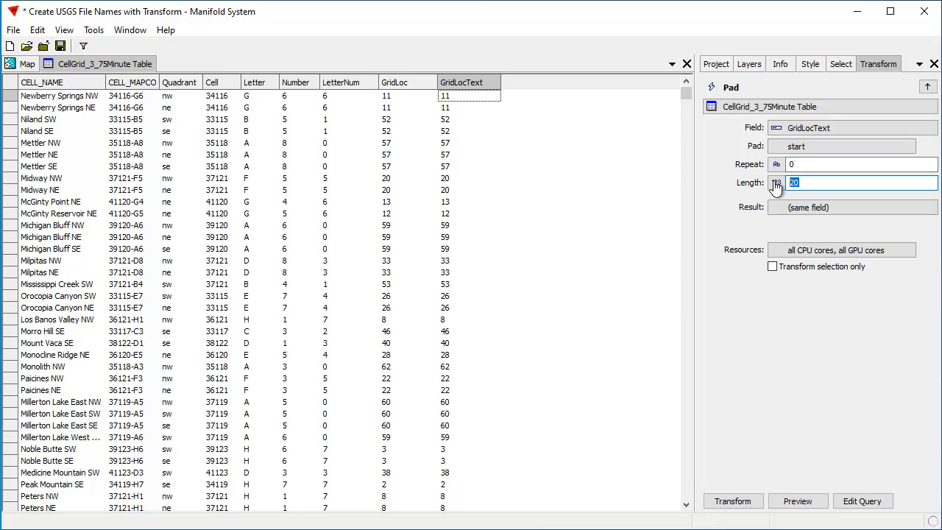
{"action": "type", "text": "2"}
{"action": "left_click", "coordinate": [798, 501]}
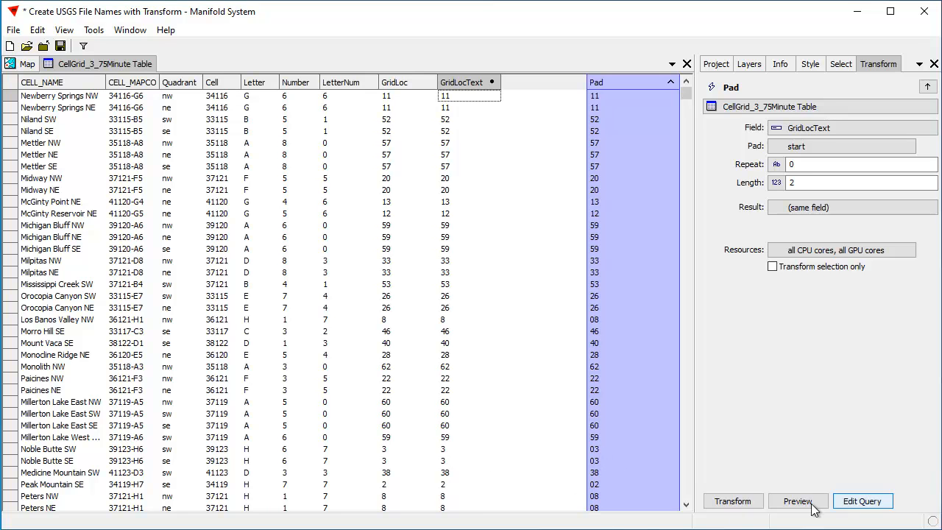
{"action": "left_click", "coordinate": [743, 502]}
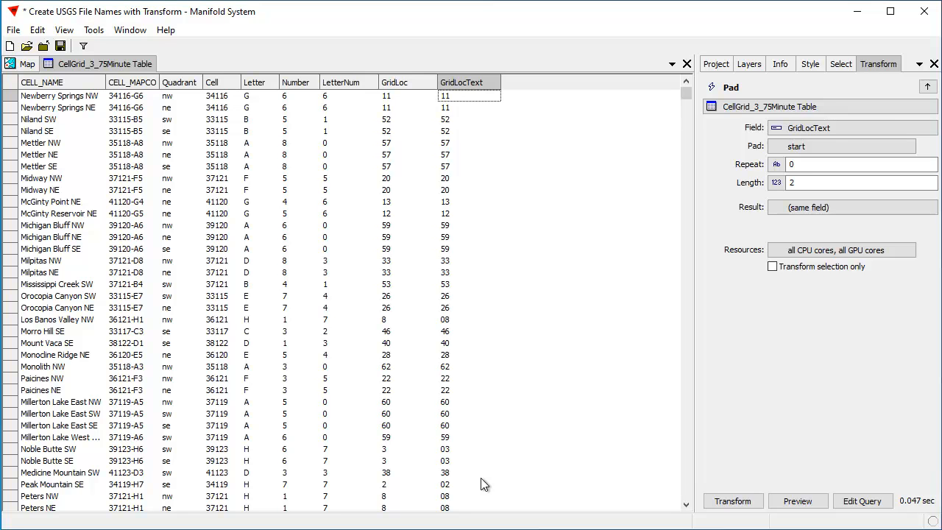
Set up a Concatenate transform on the Cell field that adds the value m_ at the start.
{"action": "left_click", "coordinate": [927, 88]}
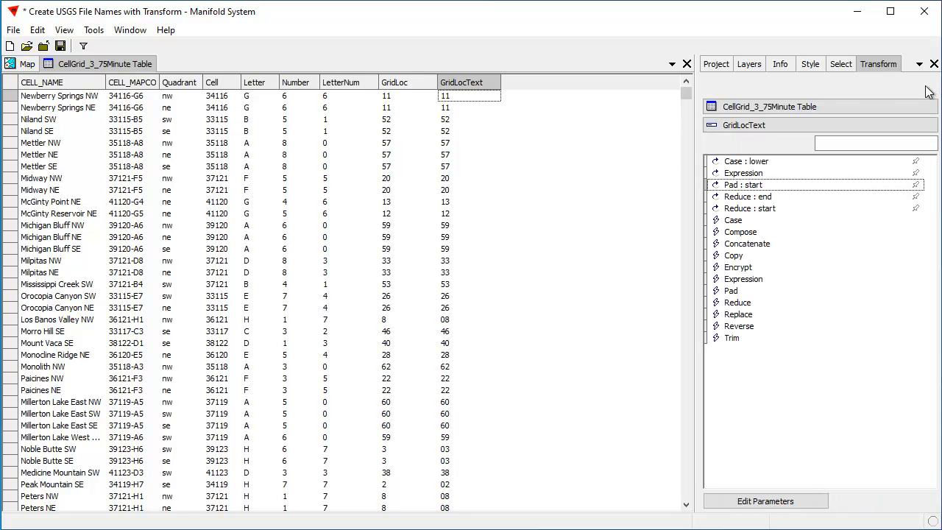
{"action": "left_click", "coordinate": [741, 125]}
{"action": "left_click", "coordinate": [740, 142]}
{"action": "left_click", "coordinate": [761, 247]}
{"action": "double_click", "coordinate": [761, 248]}
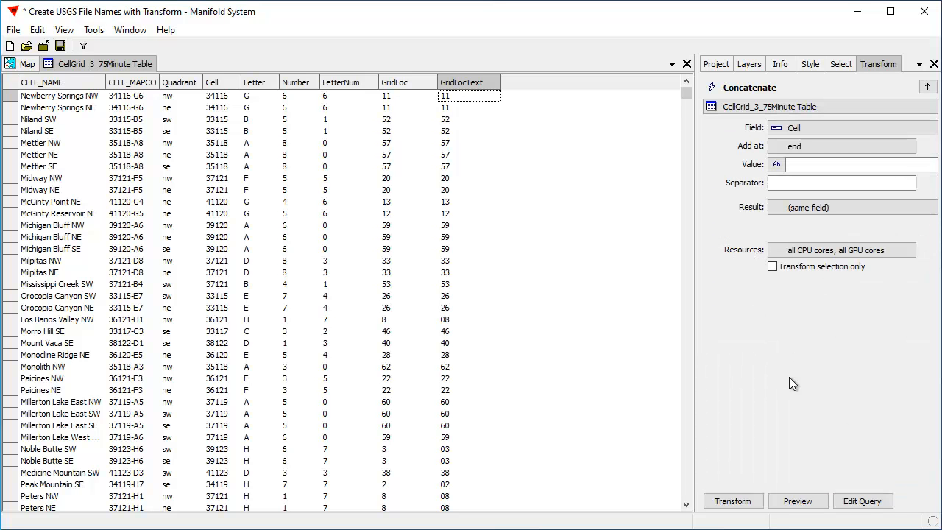
{"action": "left_click", "coordinate": [776, 148]}
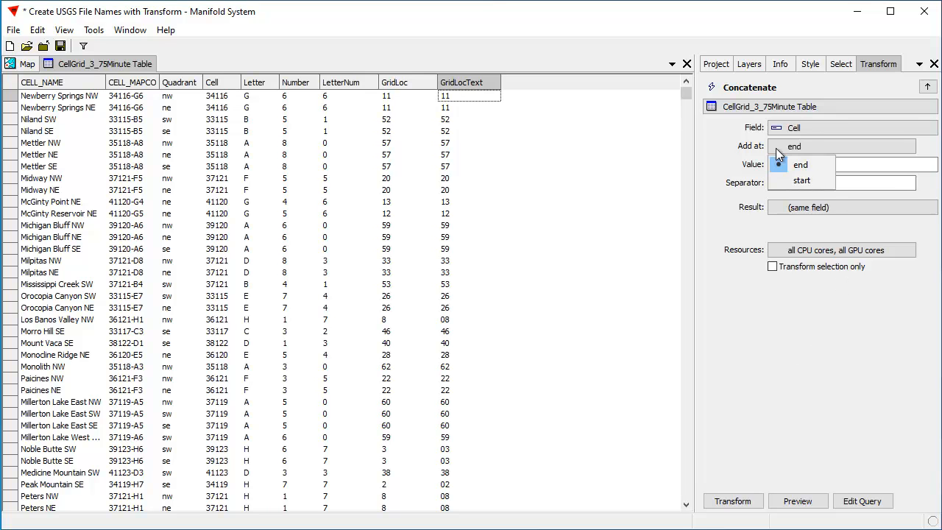
{"action": "left_click", "coordinate": [788, 178]}
{"action": "left_click", "coordinate": [800, 164]}
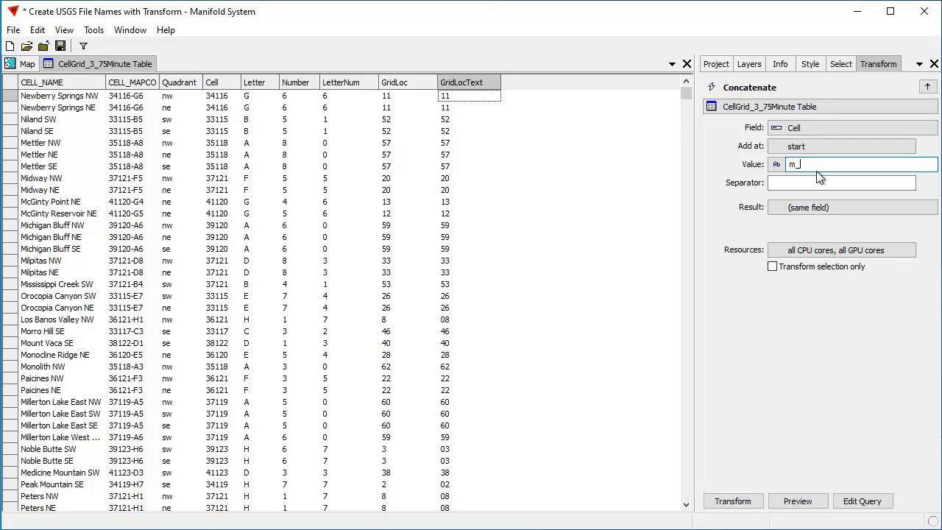
Output the concatenation to a new nvarchar field named Stem, previewing it before running the transform.
{"action": "left_click", "coordinate": [782, 210]}
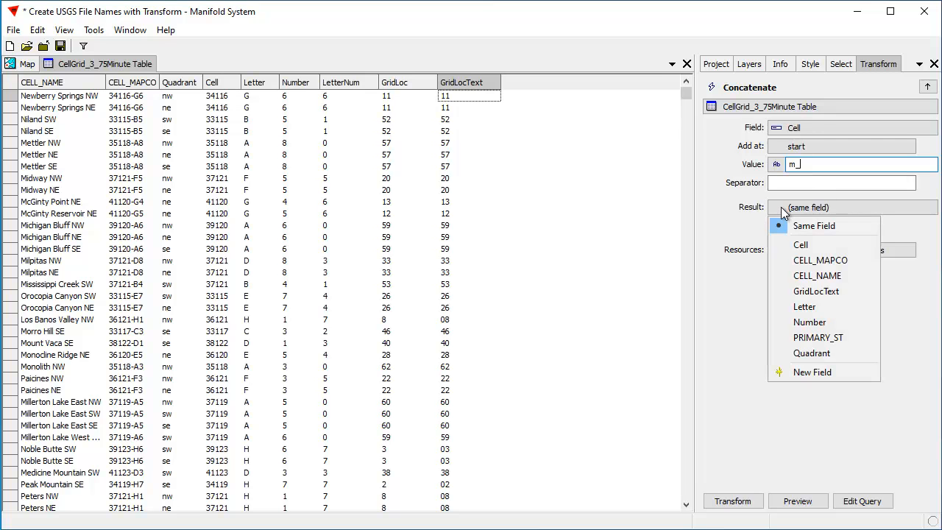
{"action": "left_click", "coordinate": [811, 370]}
{"action": "left_click", "coordinate": [827, 206]}
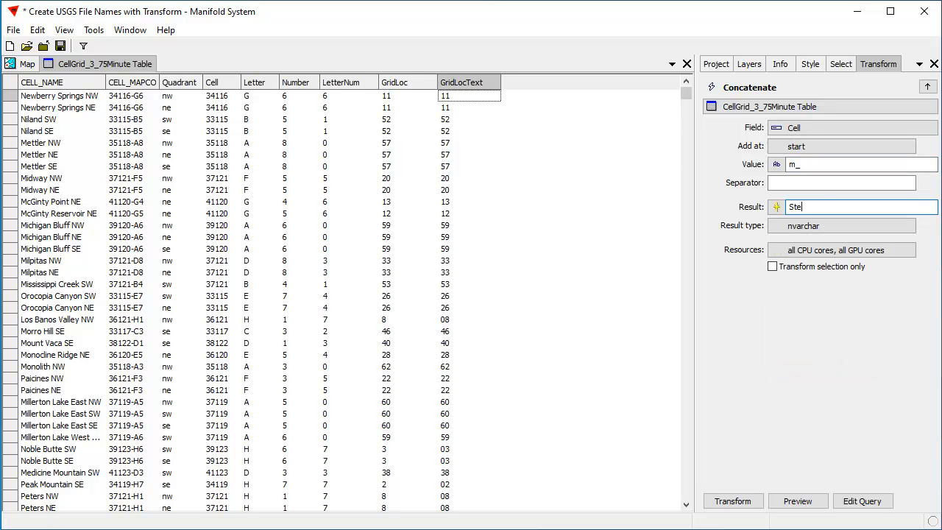
{"action": "type", "text": "Stem"}
{"action": "left_click", "coordinate": [795, 503]}
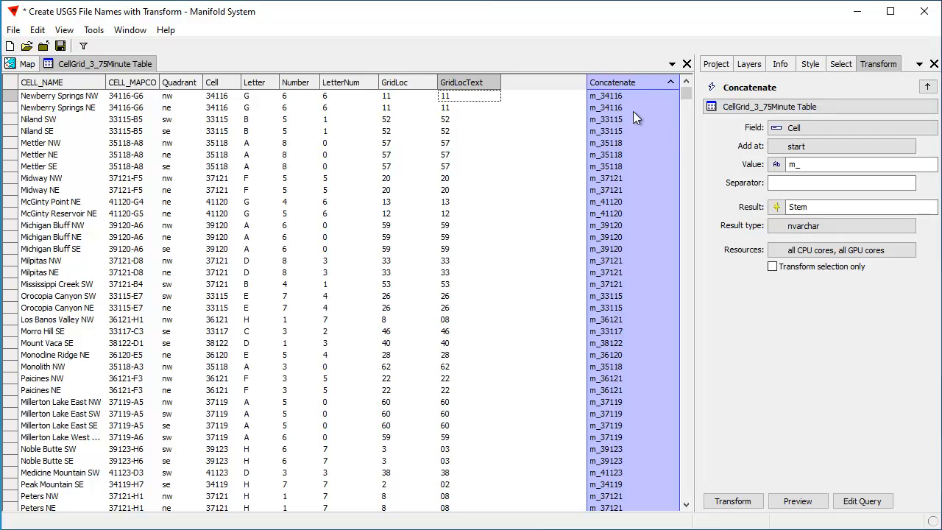
{"action": "left_click", "coordinate": [733, 501]}
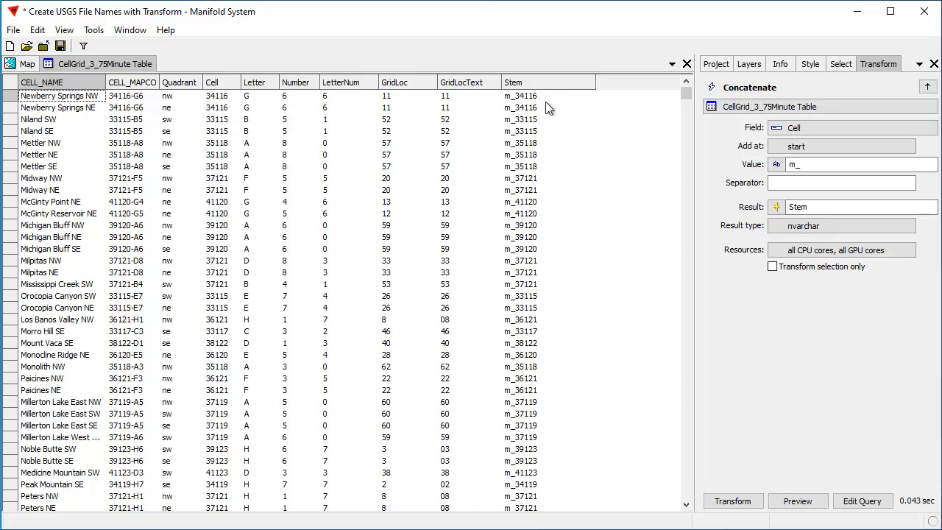
Concatenate GridLocText to the end of the Stem field, saving to the same field and previewing before running the transform.
{"action": "left_click", "coordinate": [792, 131]}
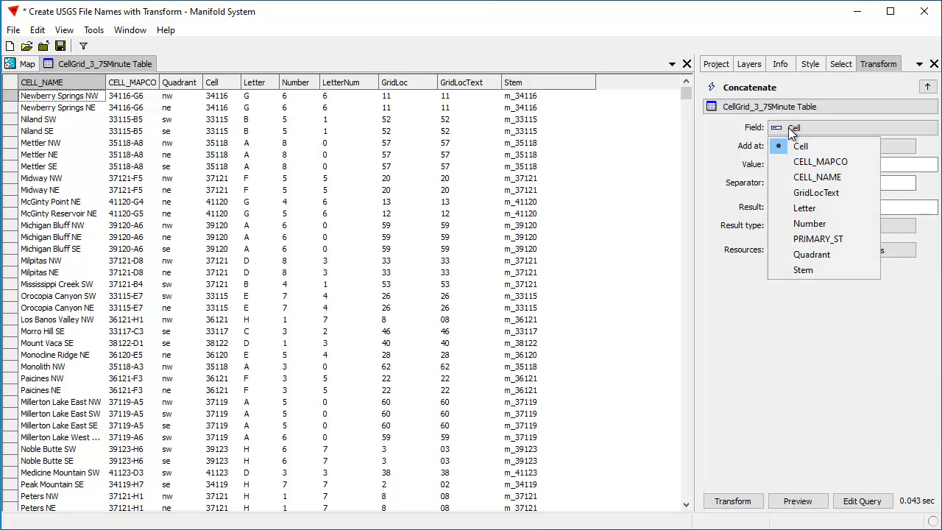
{"action": "left_click", "coordinate": [805, 272]}
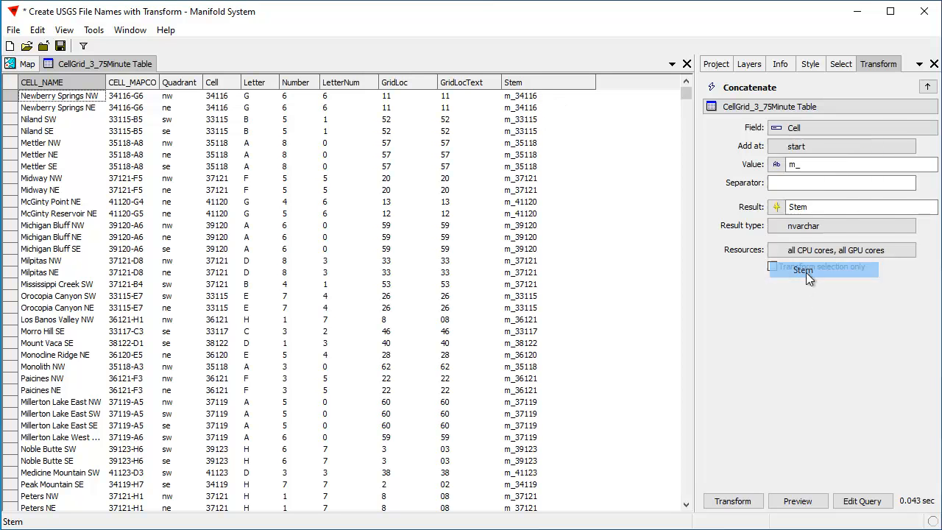
{"action": "left_click", "coordinate": [778, 147]}
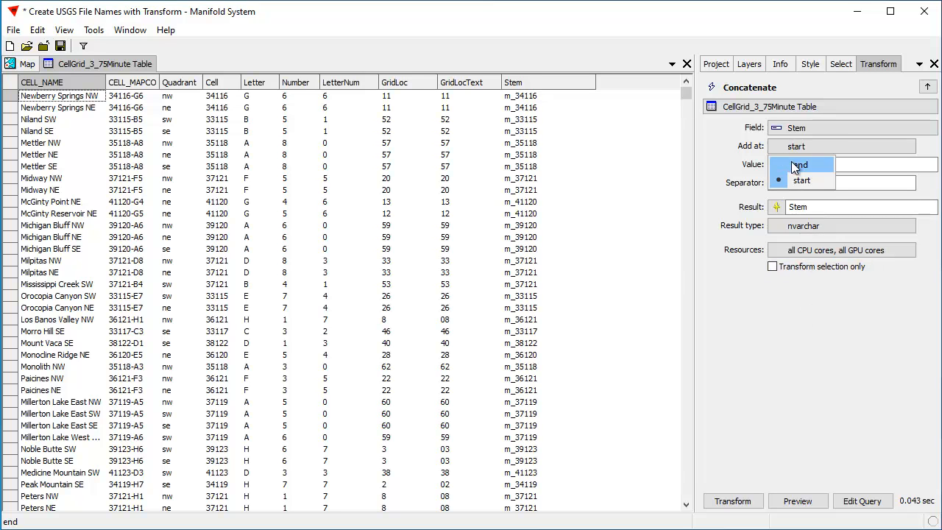
{"action": "left_click", "coordinate": [797, 165]}
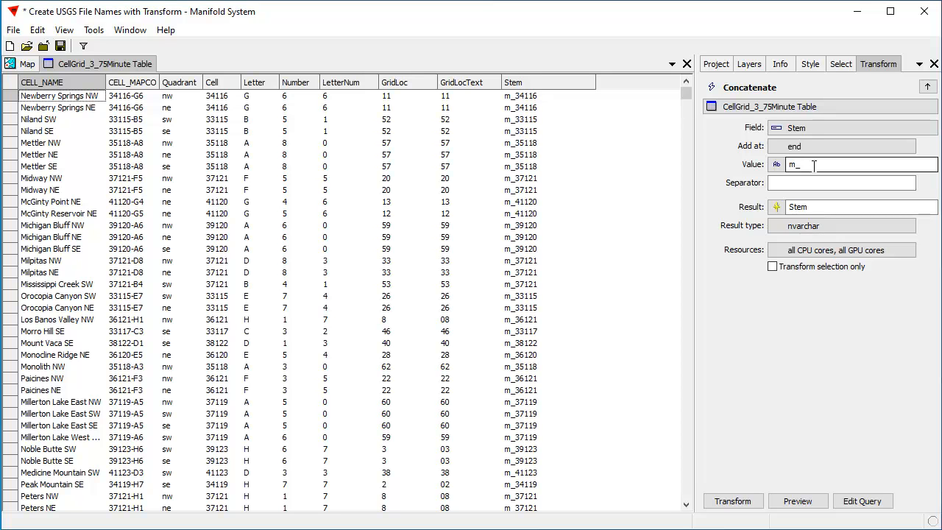
{"action": "left_click", "coordinate": [776, 164]}
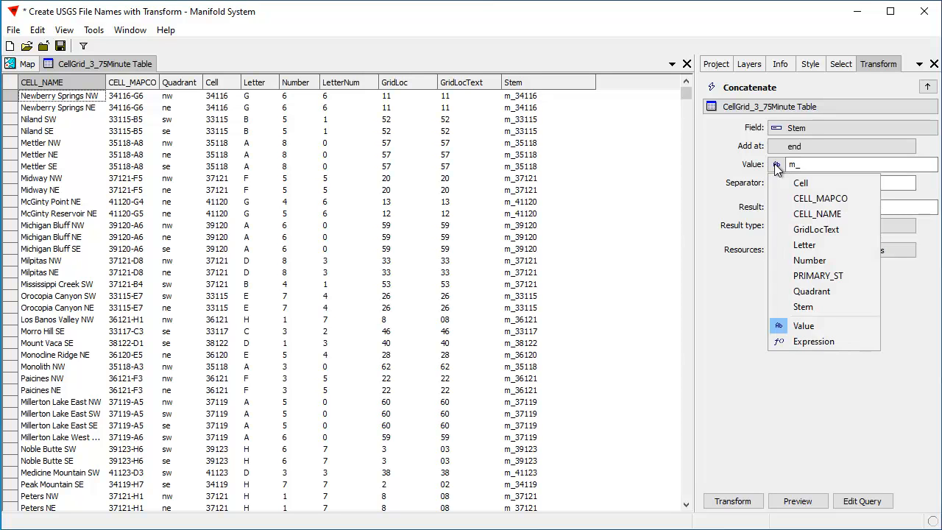
{"action": "left_click", "coordinate": [813, 229]}
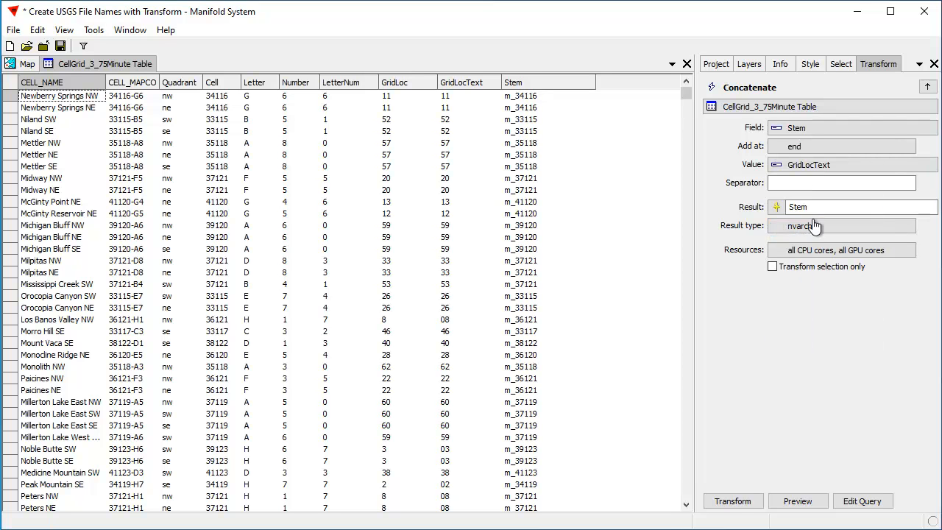
{"action": "left_click", "coordinate": [776, 207]}
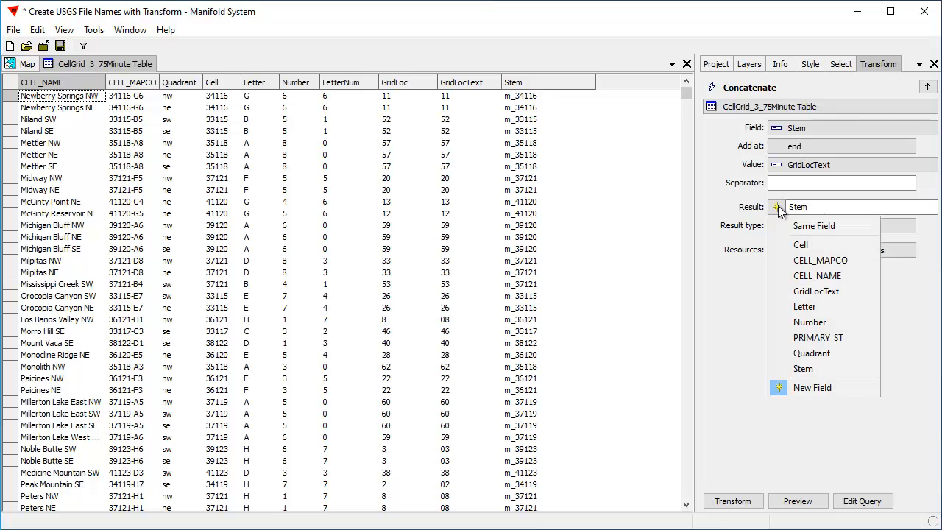
{"action": "left_click", "coordinate": [815, 227]}
{"action": "left_click", "coordinate": [798, 501]}
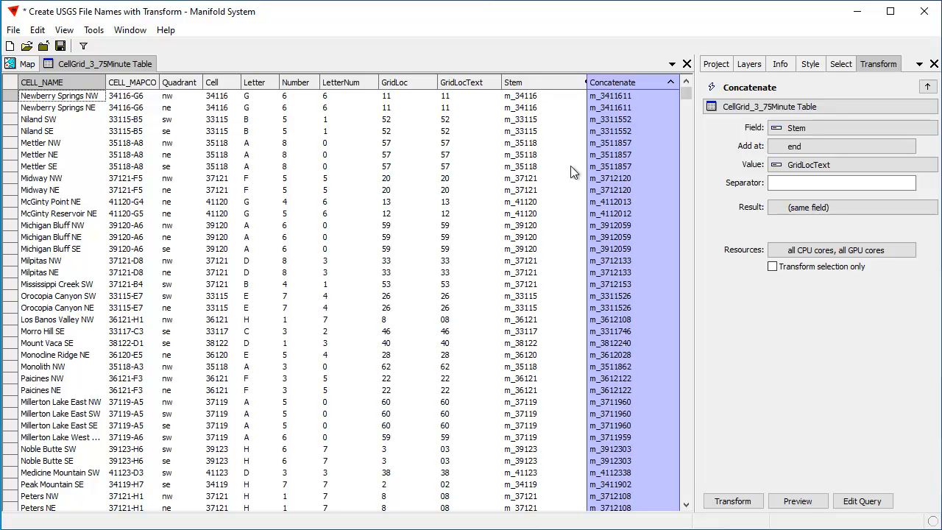
{"action": "left_click", "coordinate": [745, 504]}
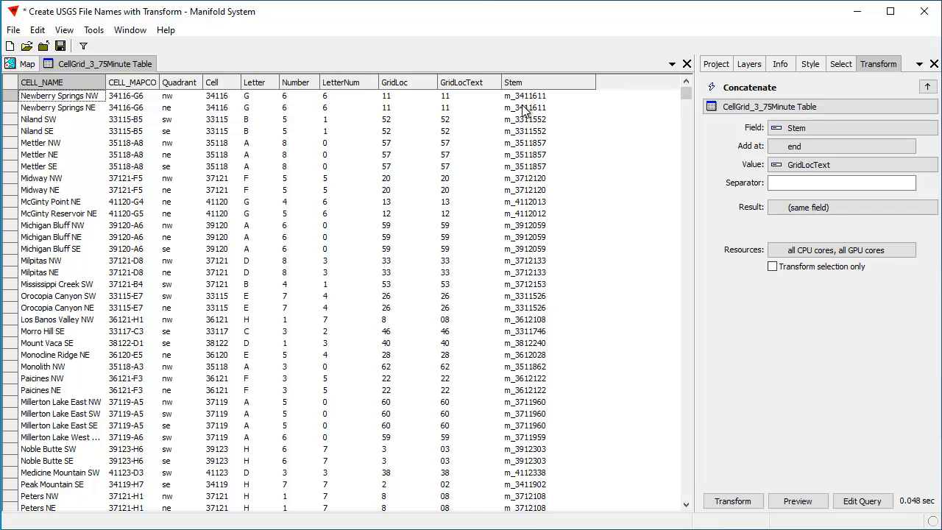
Concatenate Quadrant to the end of Stem with _ as separator, narrowing the Stem and GridLoc columns and previewing before running the transform.
{"action": "left_click", "coordinate": [780, 167]}
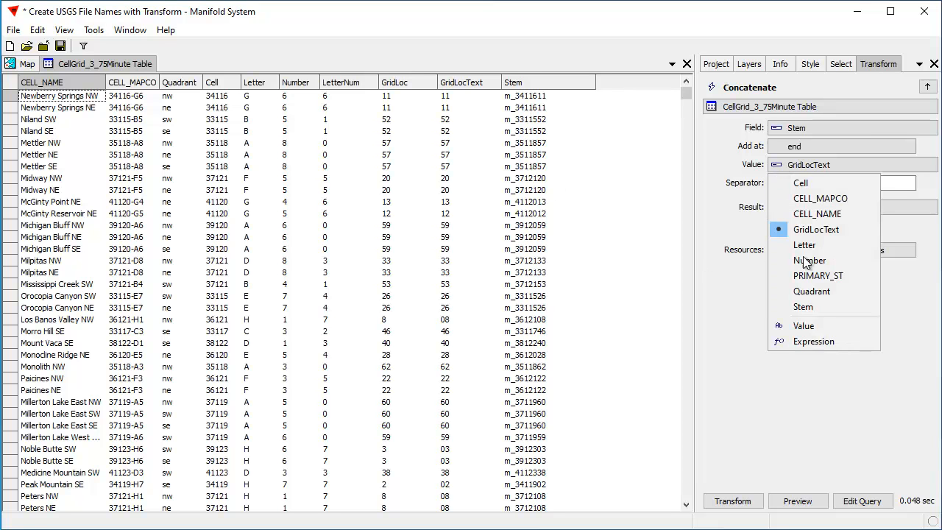
{"action": "left_click", "coordinate": [811, 292]}
{"action": "left_click", "coordinate": [802, 182]}
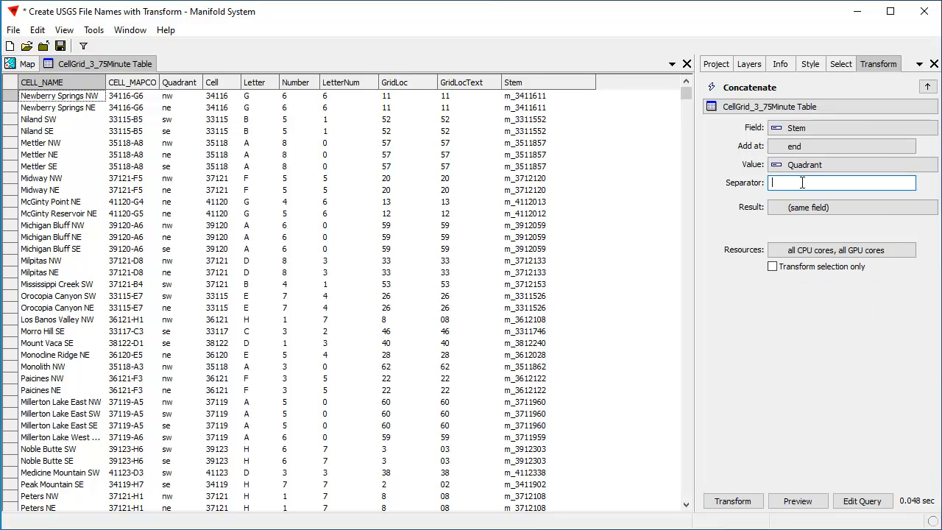
{"action": "type", "text": "_"}
{"action": "left_click_drag", "start_coordinate": [595, 83], "coordinate": [583, 83]}
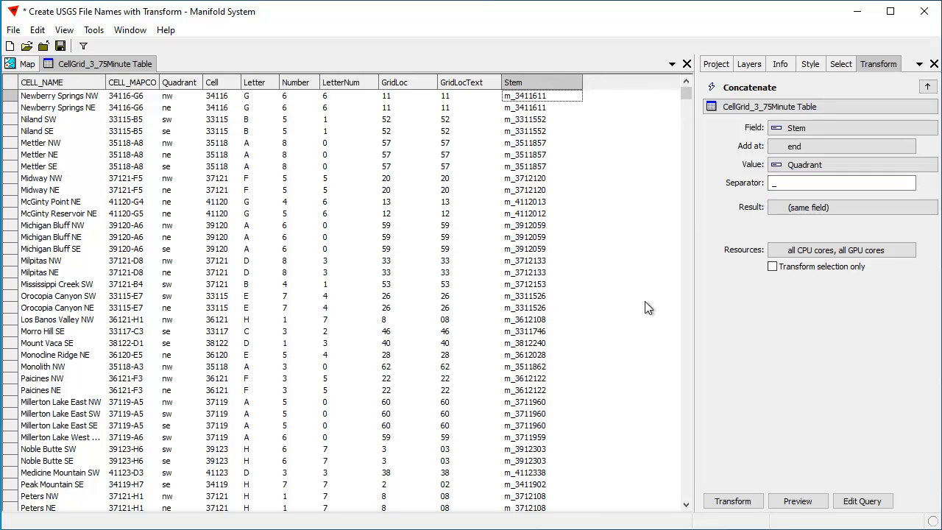
{"action": "left_click_drag", "start_coordinate": [438, 83], "coordinate": [362, 83]}
{"action": "left_click", "coordinate": [792, 504]}
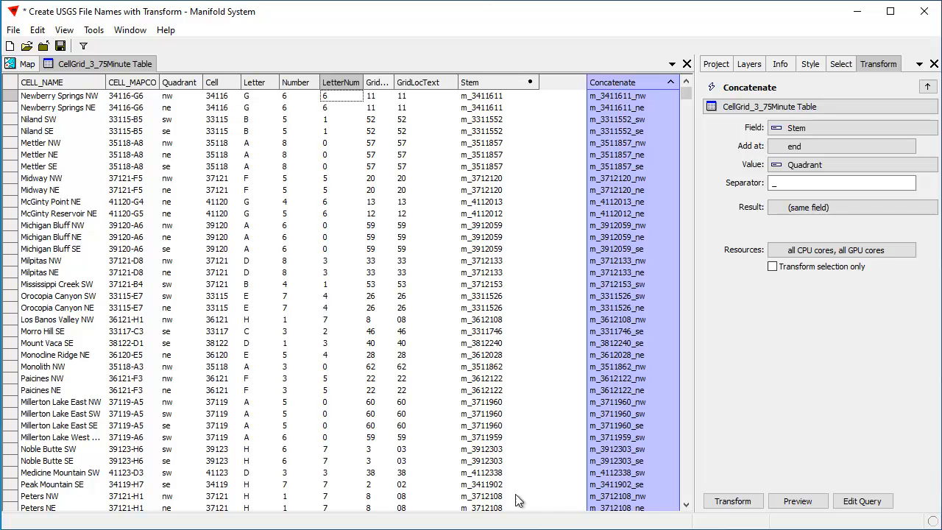
{"action": "left_click", "coordinate": [736, 503]}
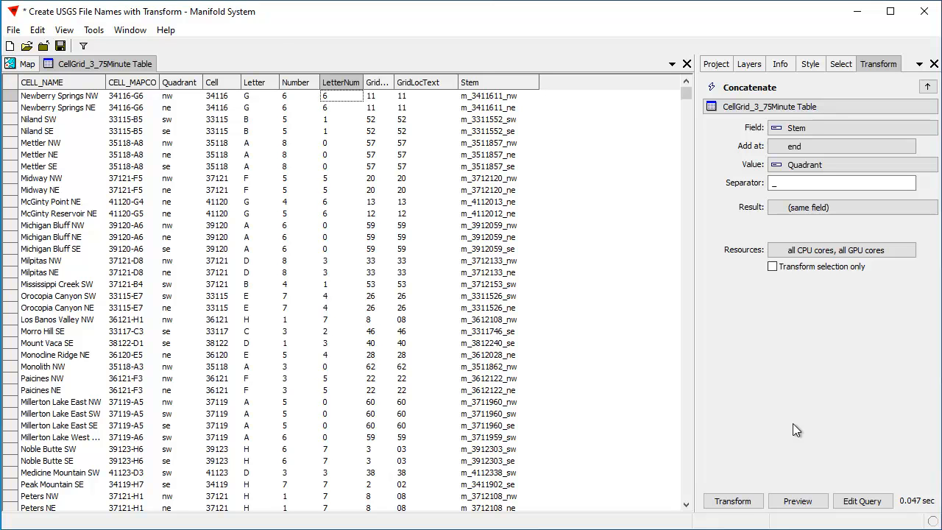
Review the cell code 40122-E4 and the file name part m_4012230_nw in the Comments notes, and return to the table.
{"action": "left_click_drag", "start_coordinate": [513, 529], "coordinate": [533, 274]}
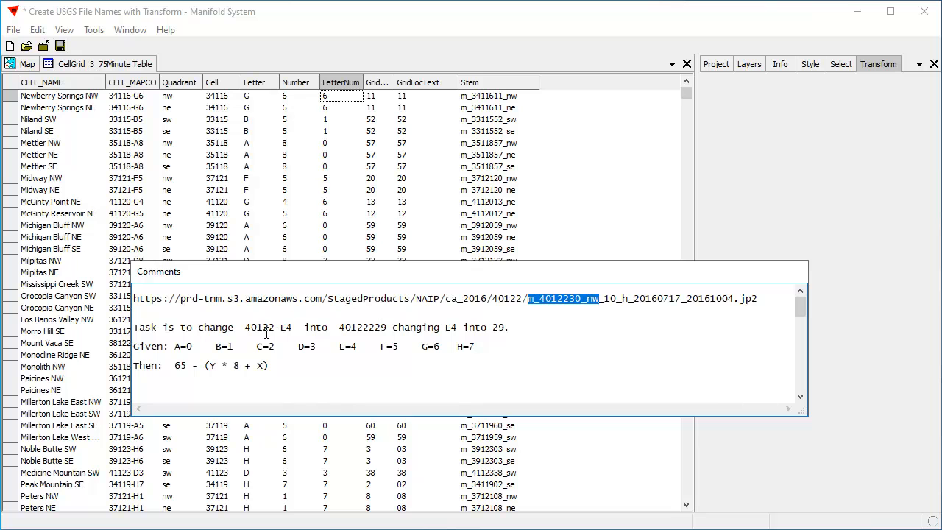
{"action": "left_click_drag", "start_coordinate": [293, 327], "coordinate": [241, 326]}
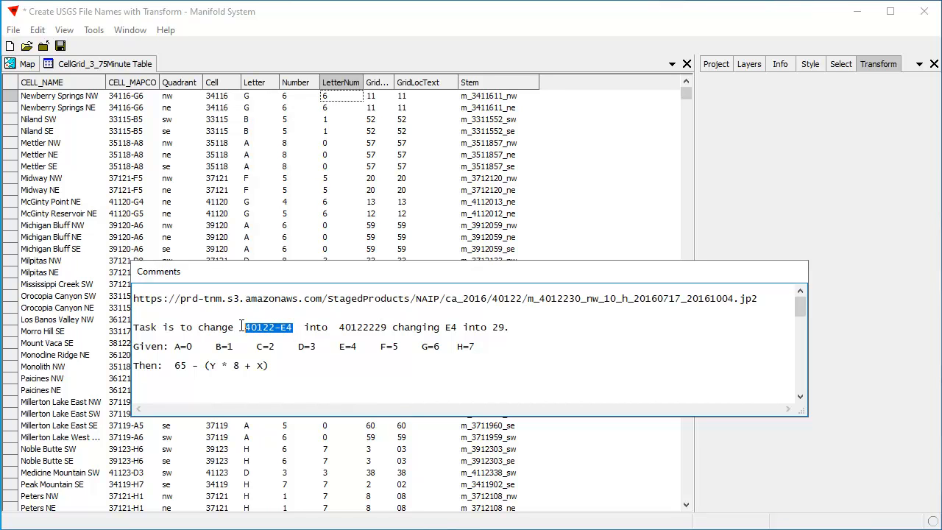
{"action": "left_click_drag", "start_coordinate": [599, 298], "coordinate": [527, 303]}
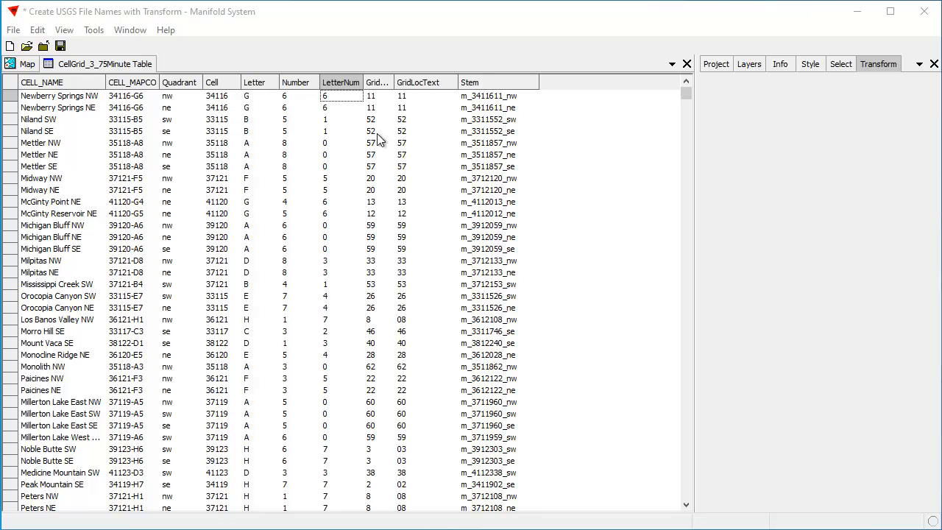
{"action": "left_click", "coordinate": [133, 64]}
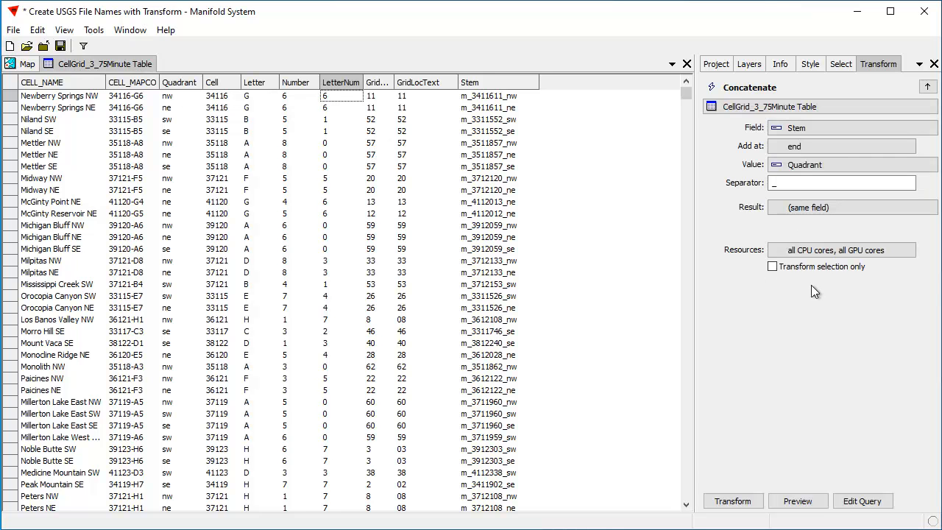